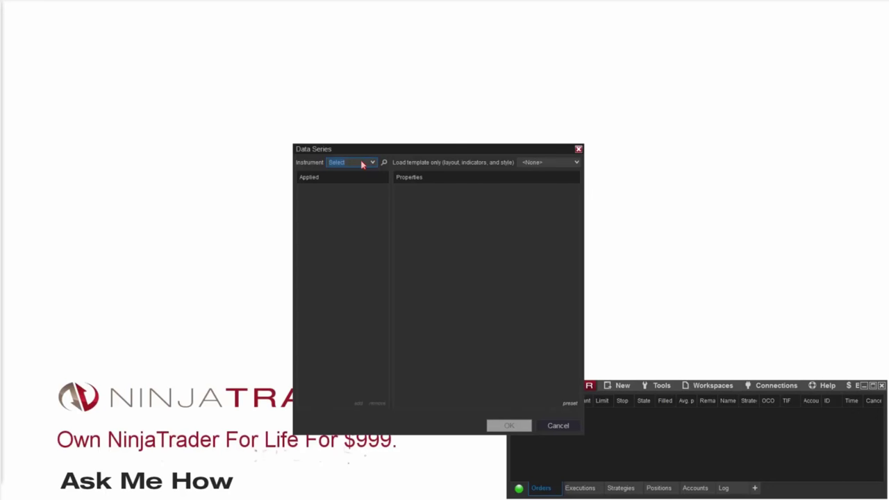
{"action": "left_click", "coordinate": [351, 165]}
{"action": "left_click", "coordinate": [373, 164]}
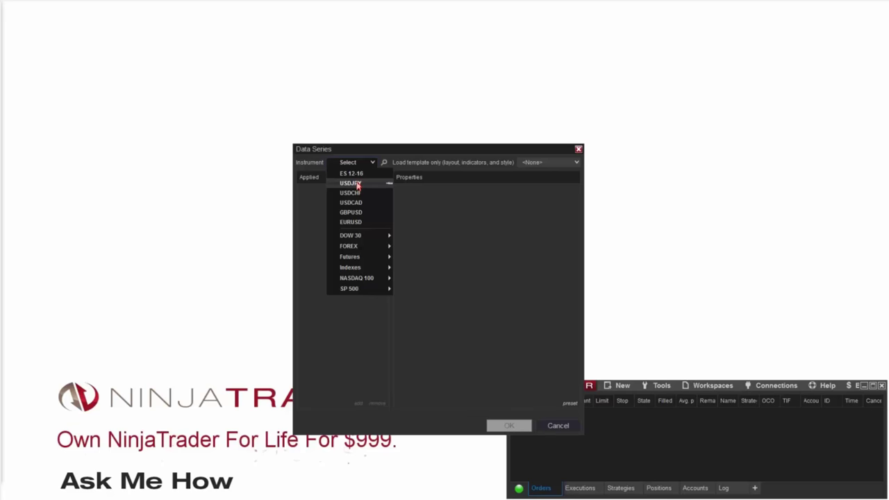
{"action": "mouse_move", "coordinate": [353, 247]}
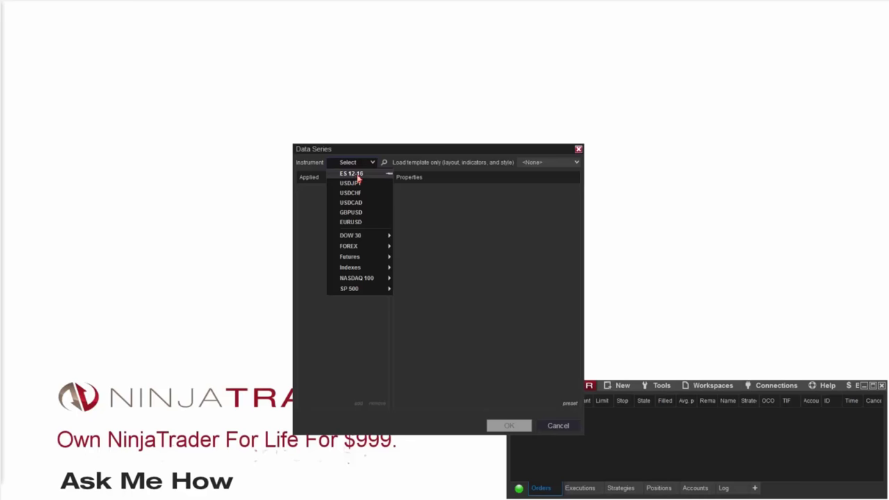
{"action": "left_click", "coordinate": [449, 222]}
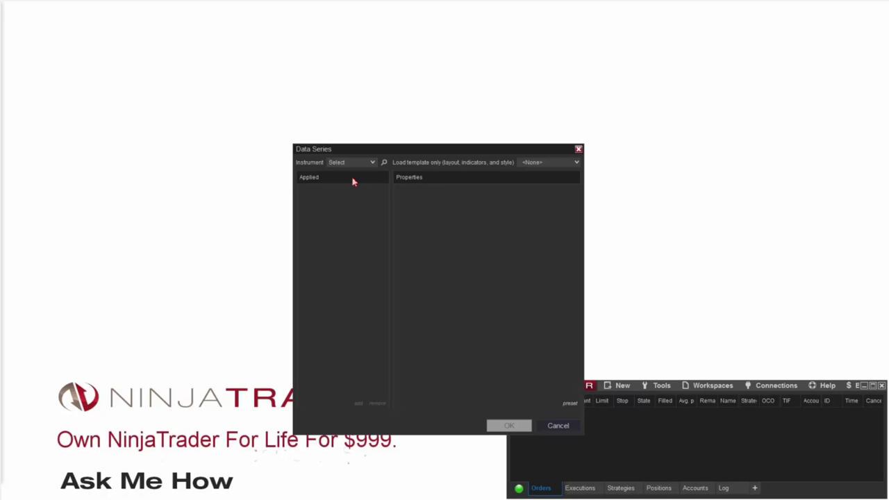
Step: Add the instrument ES 12-16 as a data series by its name, and remove it from the applied series again
{"action": "type", "text": "ES 12-15"}
{"action": "key", "text": "BackSpace"}
{"action": "key", "text": "Return"}
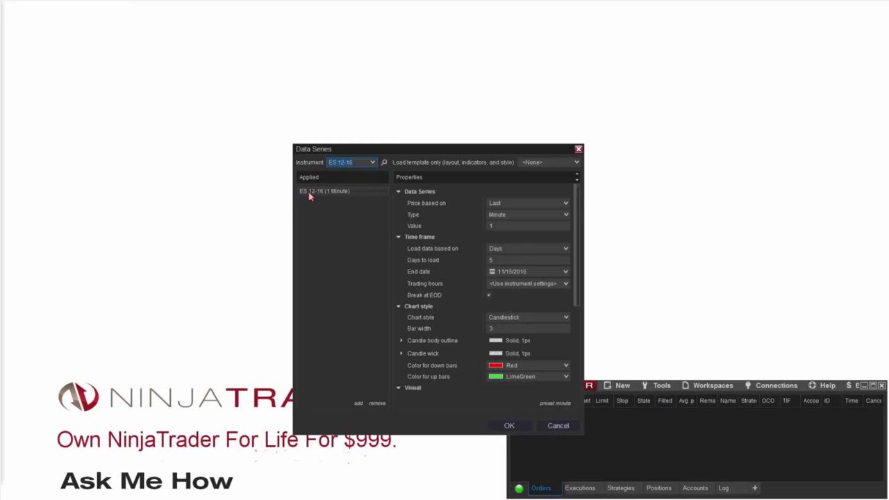
{"action": "left_click", "coordinate": [377, 404]}
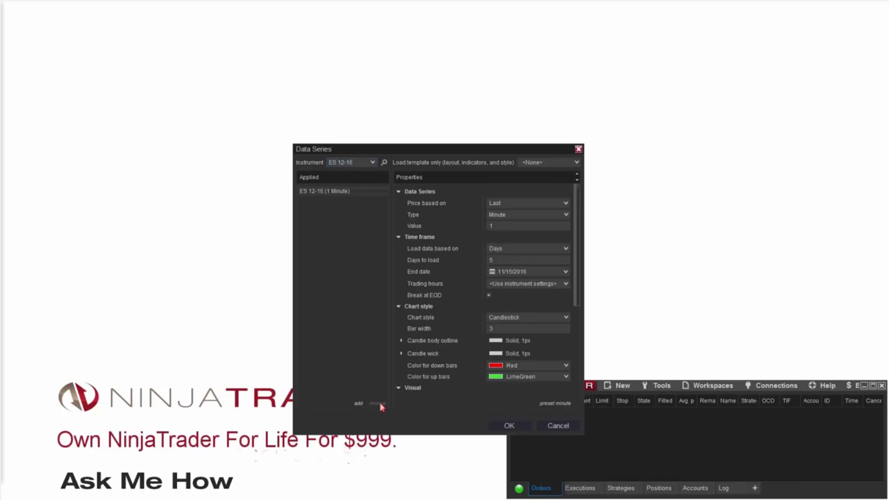
Step: Search the instruments for ES, choose the E-mini S&P 500 future, and apply ES 12-16 as the data series
{"action": "left_click", "coordinate": [384, 164]}
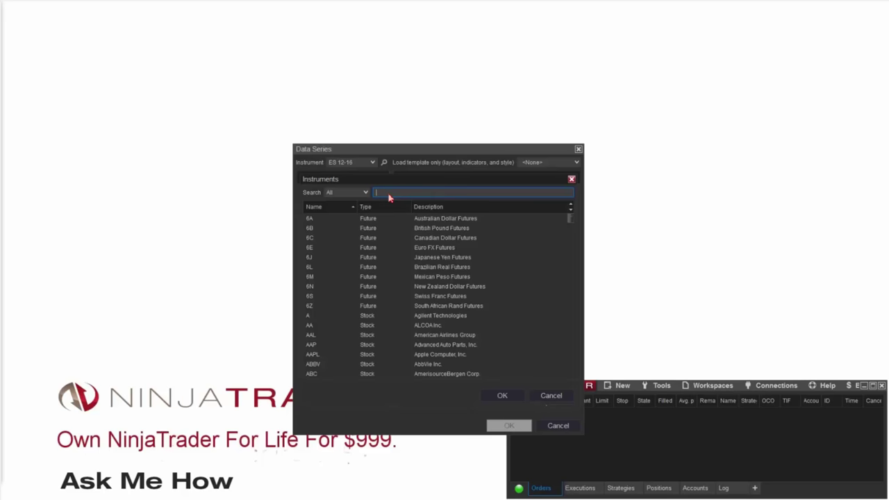
{"action": "type", "text": "ES"}
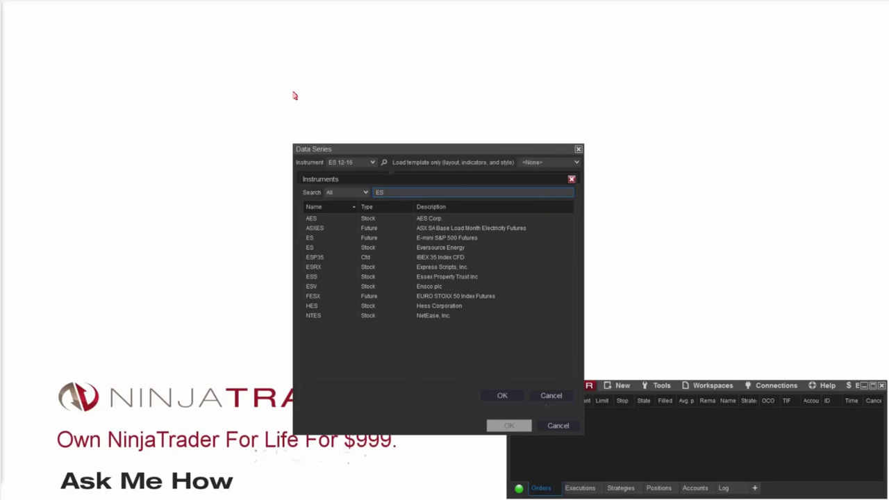
{"action": "left_click", "coordinate": [313, 238]}
{"action": "double_click", "coordinate": [354, 240]}
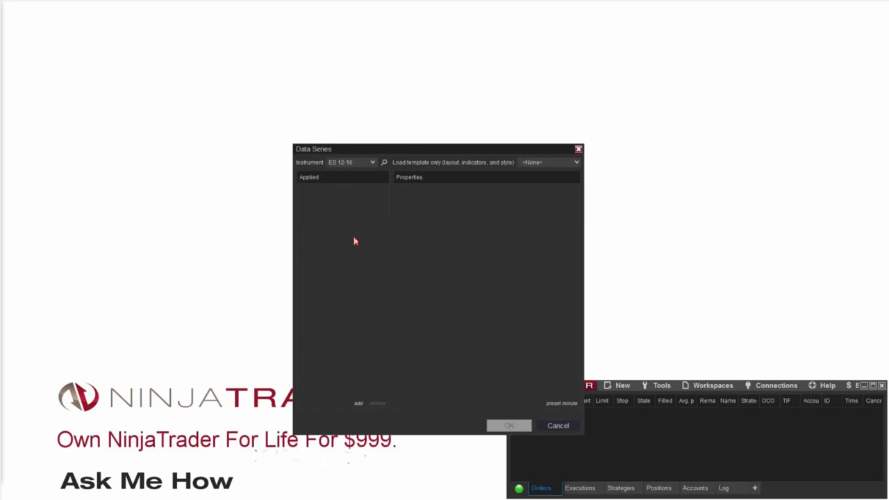
{"action": "left_click", "coordinate": [355, 165]}
{"action": "key", "text": "Return"}
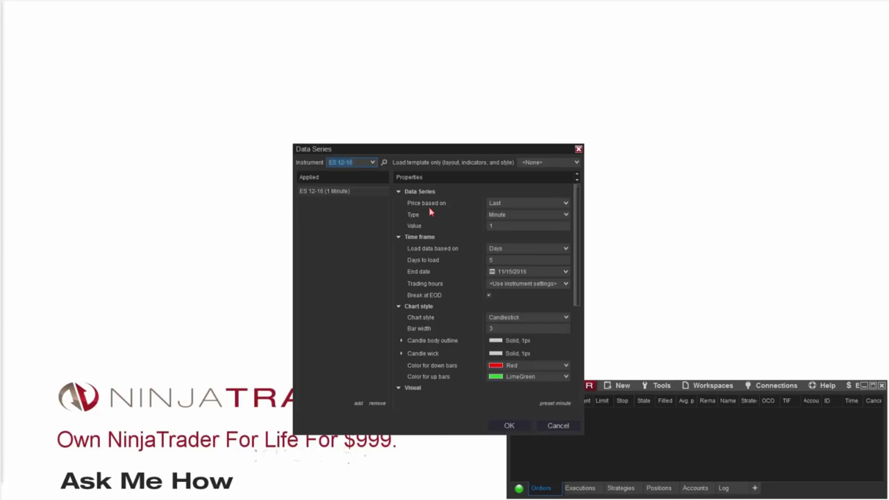
{"action": "left_click", "coordinate": [545, 206]}
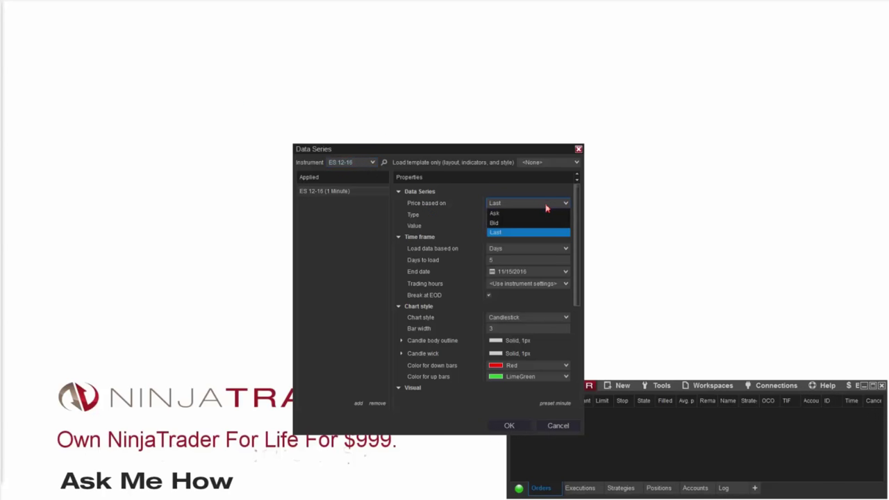
{"action": "left_click", "coordinate": [547, 206]}
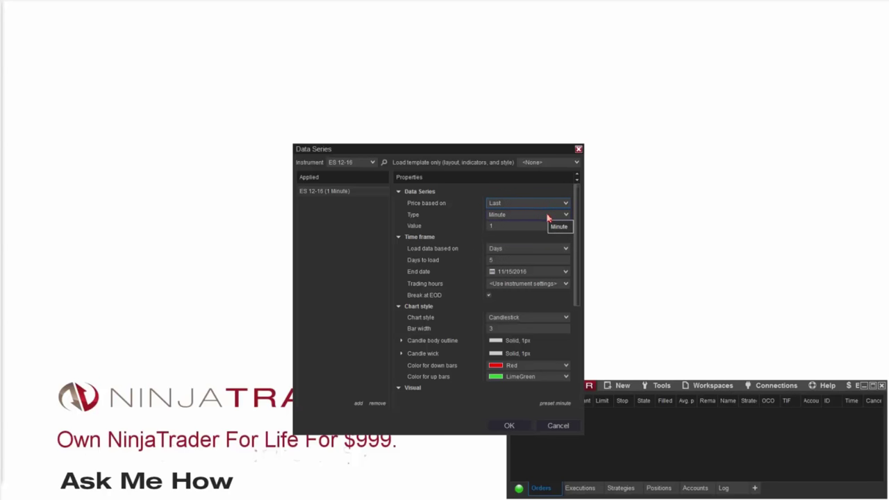
{"action": "left_click", "coordinate": [541, 215]}
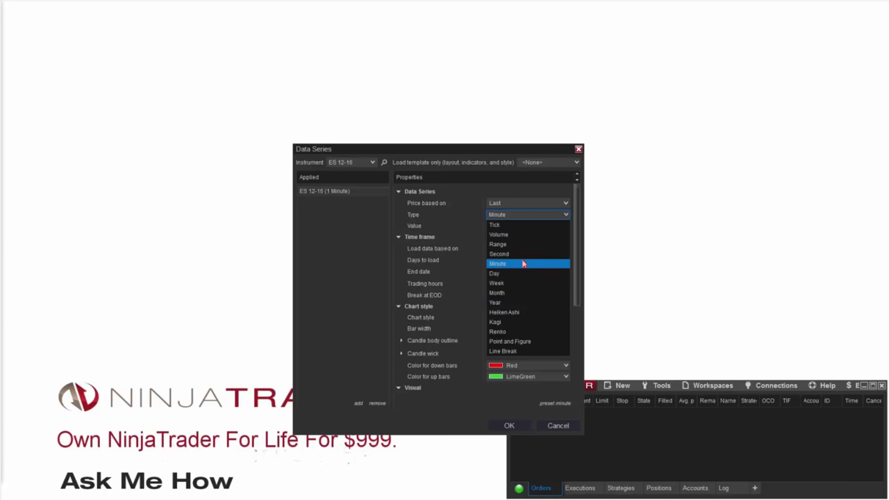
{"action": "key", "text": "Up"}
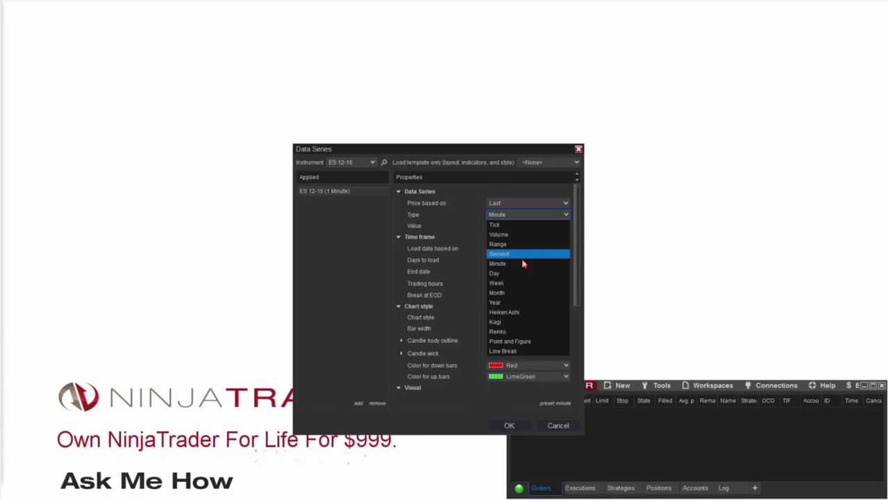
{"action": "left_click", "coordinate": [455, 227]}
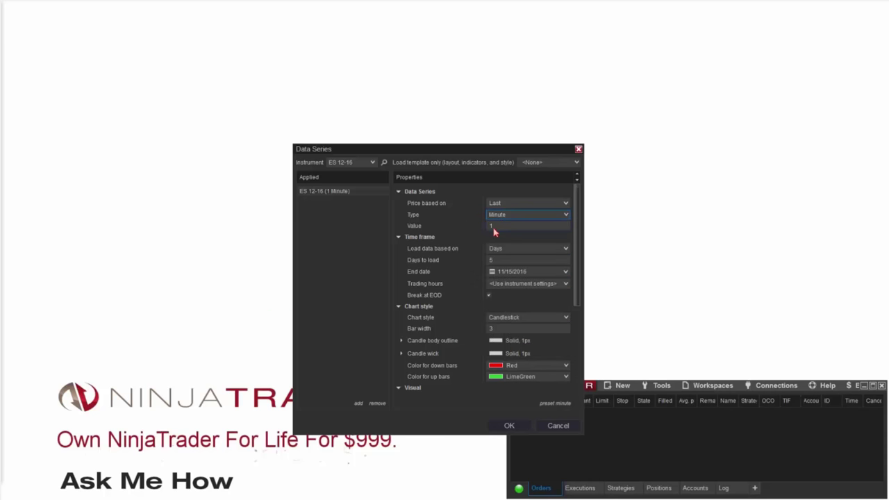
Step: Set the interval value of the ES 12-16 minute series to 5
{"action": "left_click", "coordinate": [495, 228]}
{"action": "left_click", "coordinate": [463, 260]}
{"action": "left_click", "coordinate": [512, 262]}
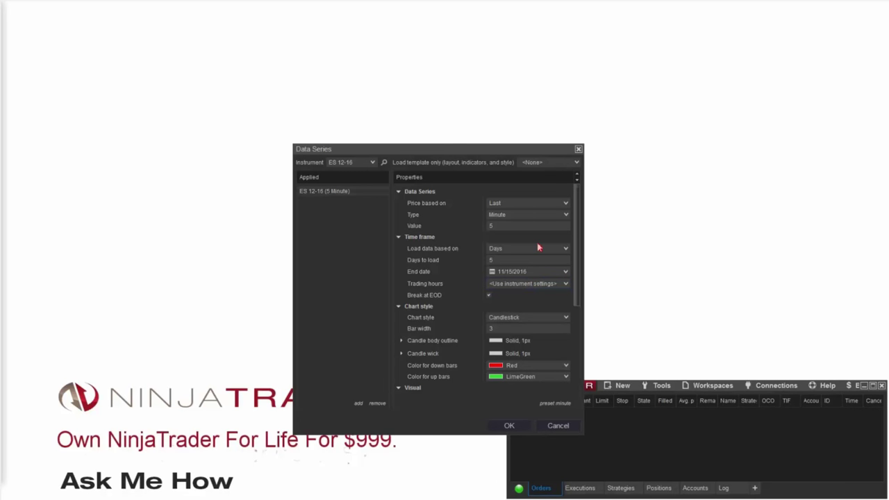
Step: Examine the trading hours templates, chart style choices, bar width and candle body outline settings of the data series
{"action": "left_click", "coordinate": [543, 287]}
{"action": "scroll", "coordinate": [528, 222], "scroll_direction": "down", "scroll_amount": 10}
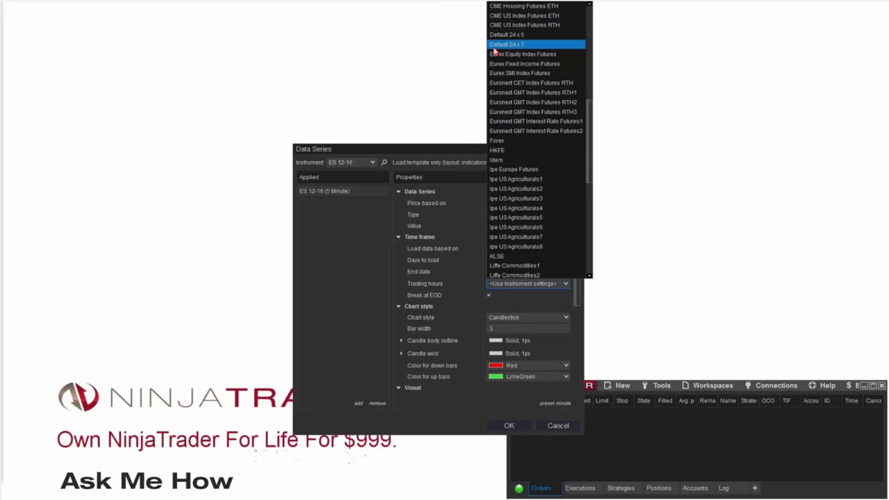
{"action": "left_click", "coordinate": [430, 148]}
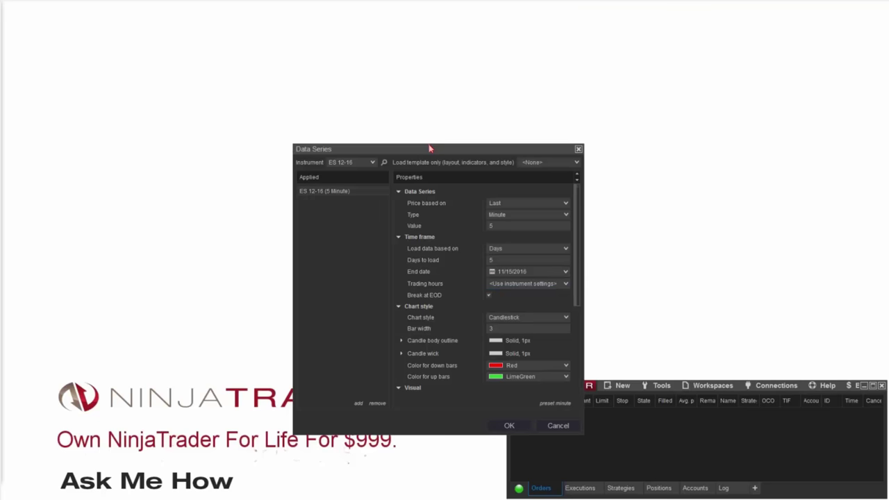
{"action": "left_click", "coordinate": [528, 318]}
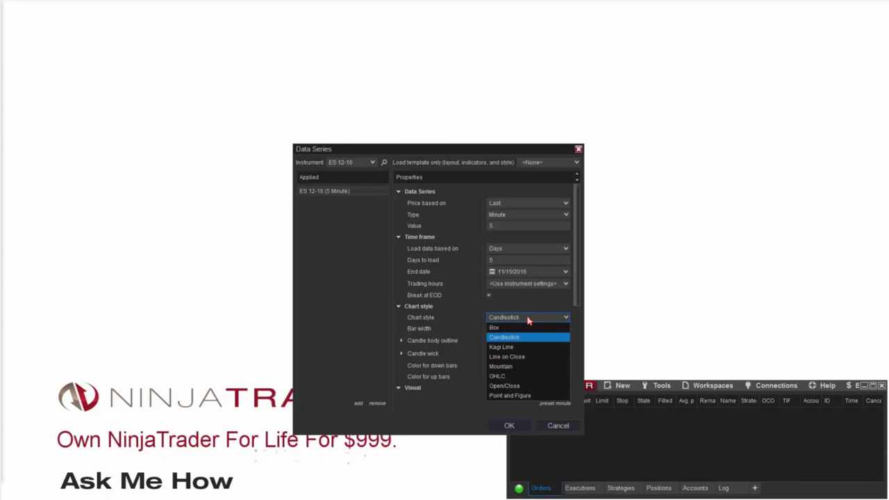
{"action": "left_click", "coordinate": [529, 317]}
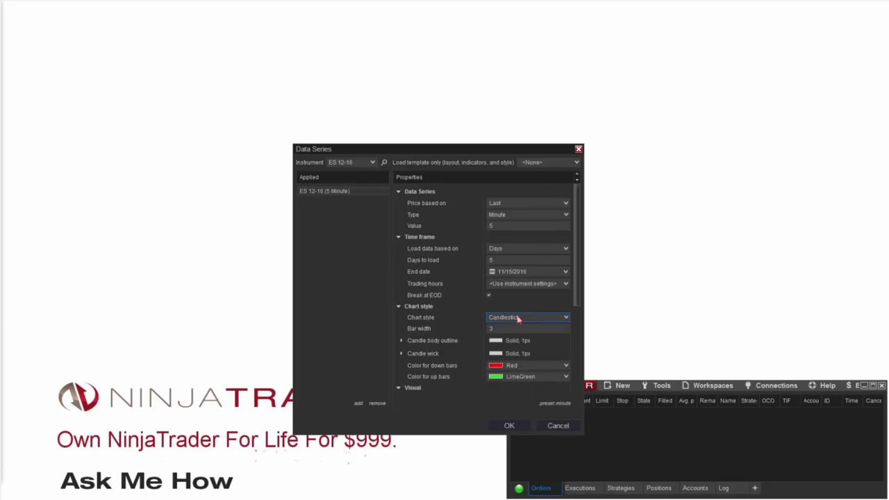
{"action": "left_click", "coordinate": [507, 329]}
{"action": "scroll", "coordinate": [500, 334], "scroll_direction": "down", "scroll_amount": 1}
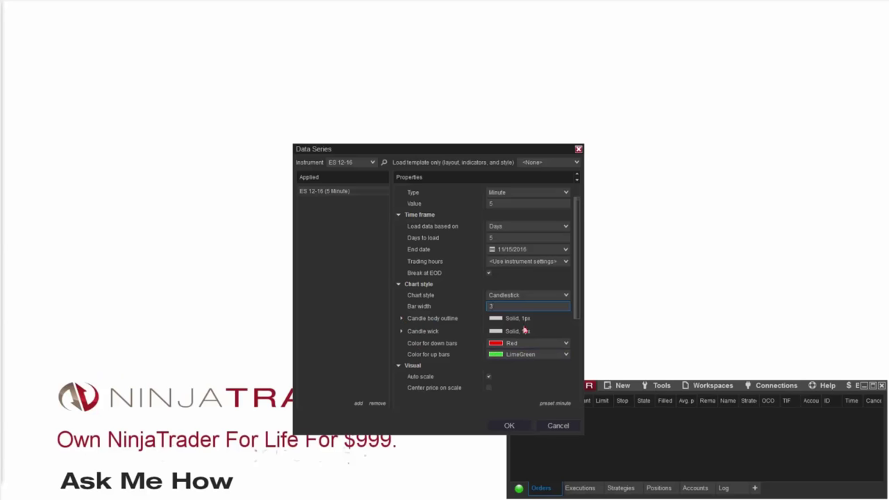
{"action": "left_click", "coordinate": [495, 321]}
{"action": "left_click", "coordinate": [401, 321]}
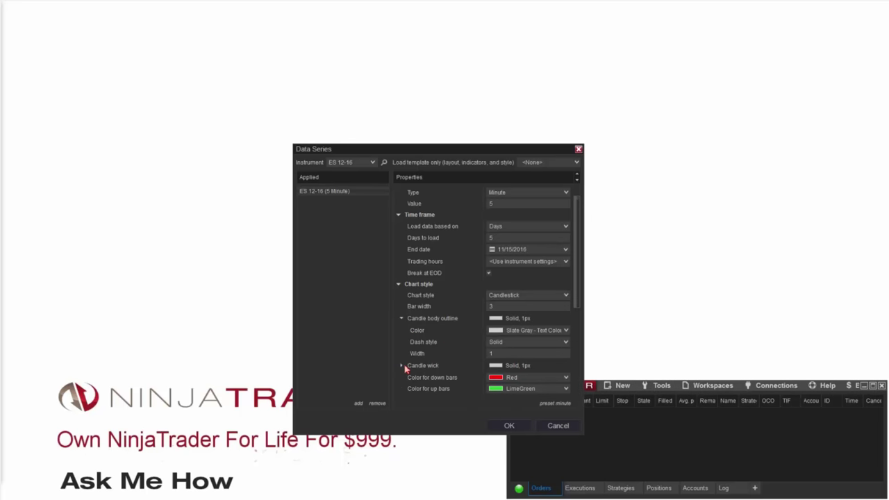
Step: Examine the visual and trades properties of the data series, including the label, panel and plot executions options
{"action": "scroll", "coordinate": [405, 369], "scroll_direction": "down", "scroll_amount": 2}
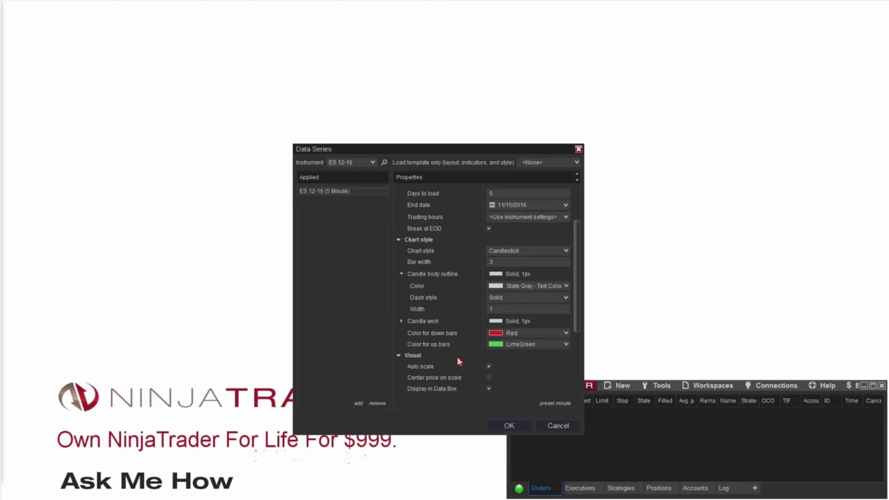
{"action": "scroll", "coordinate": [451, 368], "scroll_direction": "down", "scroll_amount": 3}
{"action": "scroll", "coordinate": [444, 370], "scroll_direction": "down", "scroll_amount": 1}
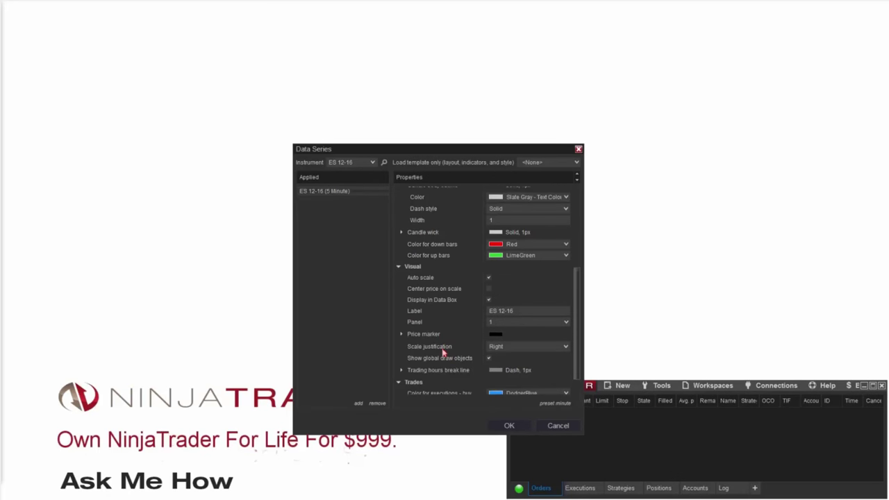
{"action": "mouse_move", "coordinate": [451, 301]}
{"action": "left_click", "coordinate": [491, 316]}
{"action": "left_click", "coordinate": [458, 320]}
{"action": "scroll", "coordinate": [437, 359], "scroll_direction": "down", "scroll_amount": 1}
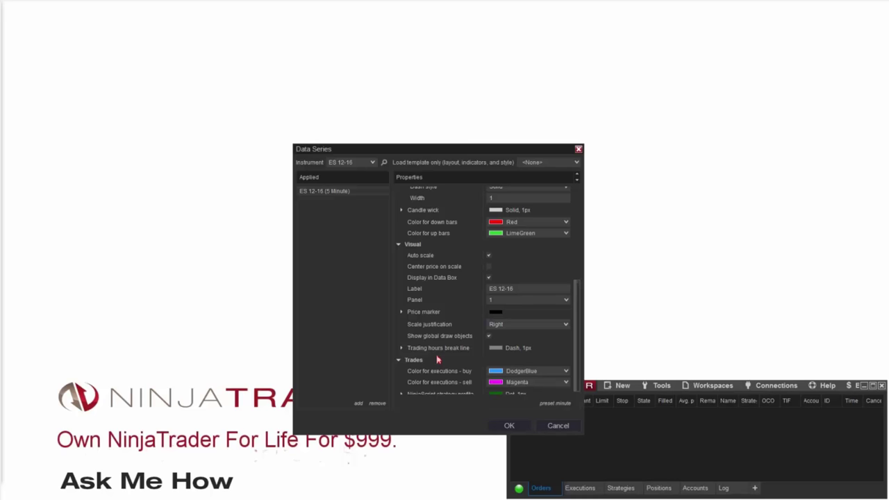
{"action": "left_click", "coordinate": [497, 301]}
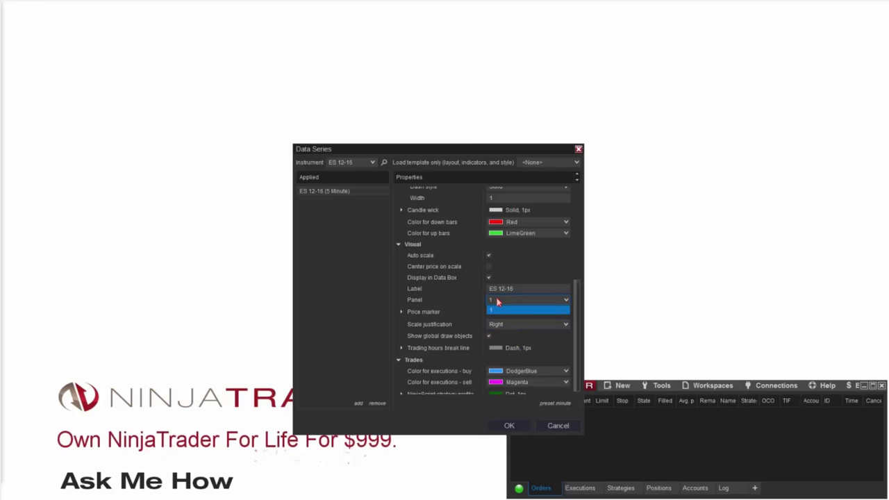
{"action": "left_click", "coordinate": [497, 302]}
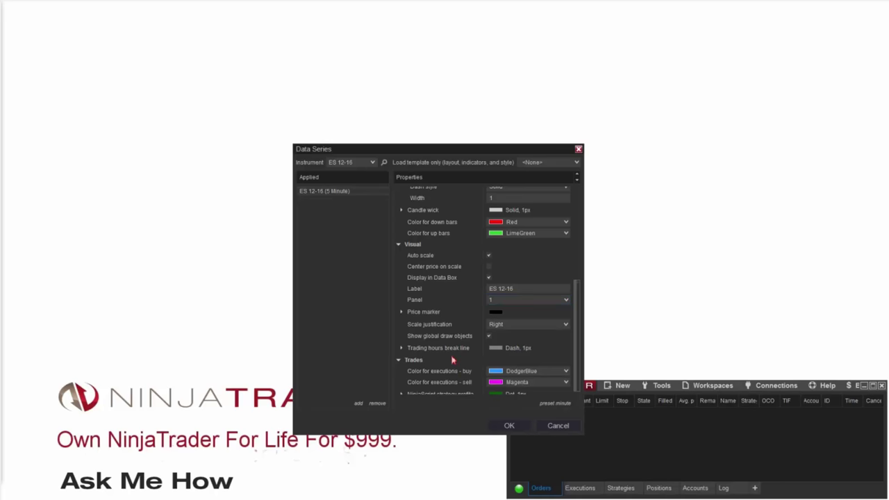
{"action": "scroll", "coordinate": [452, 360], "scroll_direction": "down", "scroll_amount": 3}
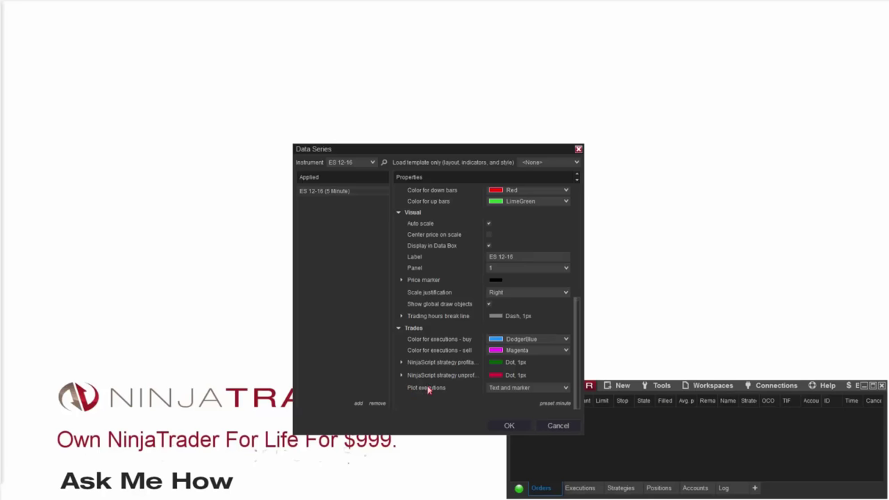
{"action": "left_click", "coordinate": [532, 389]}
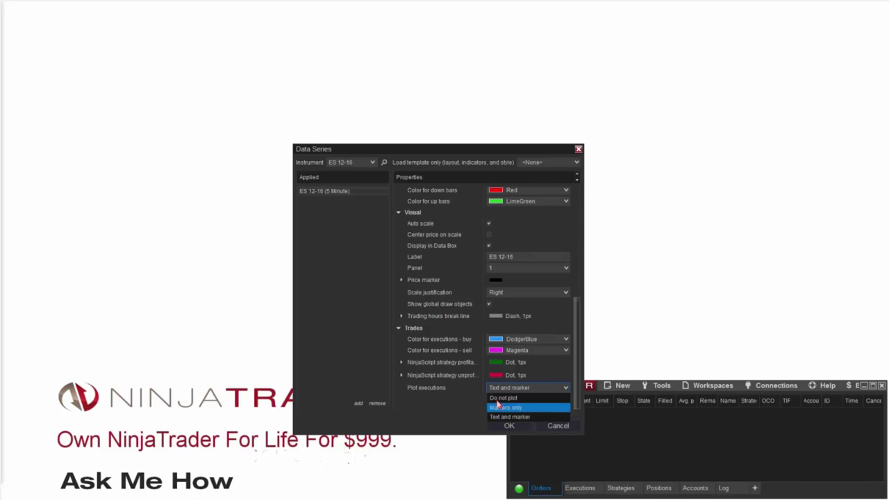
{"action": "left_click", "coordinate": [394, 412]}
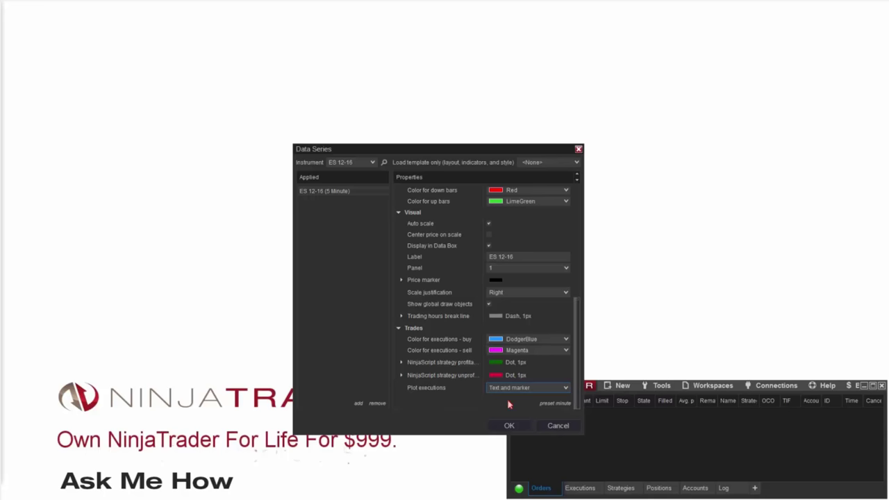
Step: Create the chart from the configured ES 12-16 data series and reposition the chart window
{"action": "scroll", "coordinate": [478, 377], "scroll_direction": "up", "scroll_amount": 2}
{"action": "scroll", "coordinate": [477, 377], "scroll_direction": "up", "scroll_amount": 7}
{"action": "scroll", "coordinate": [473, 375], "scroll_direction": "down", "scroll_amount": 9}
{"action": "left_click", "coordinate": [518, 429]}
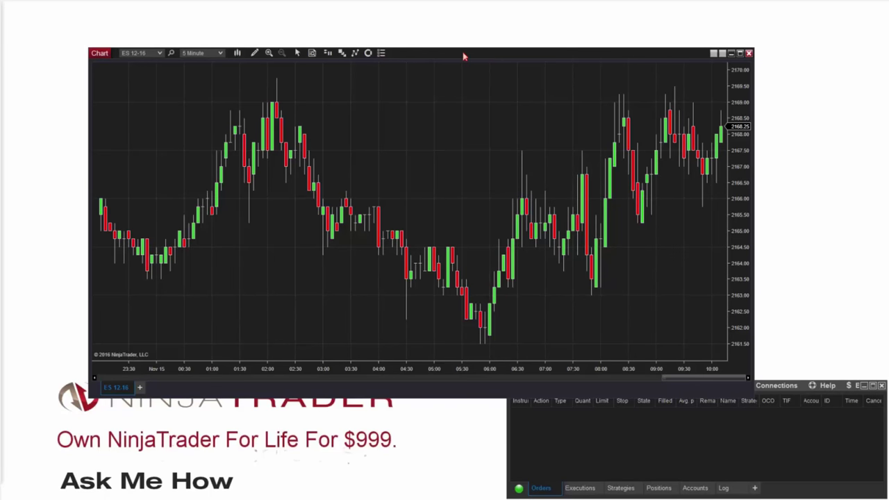
{"action": "left_click_drag", "start_coordinate": [468, 54], "coordinate": [507, 77]}
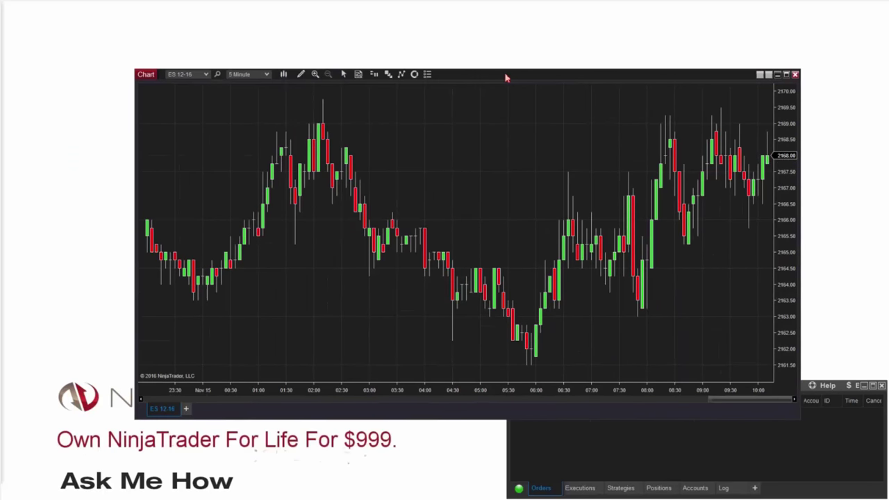
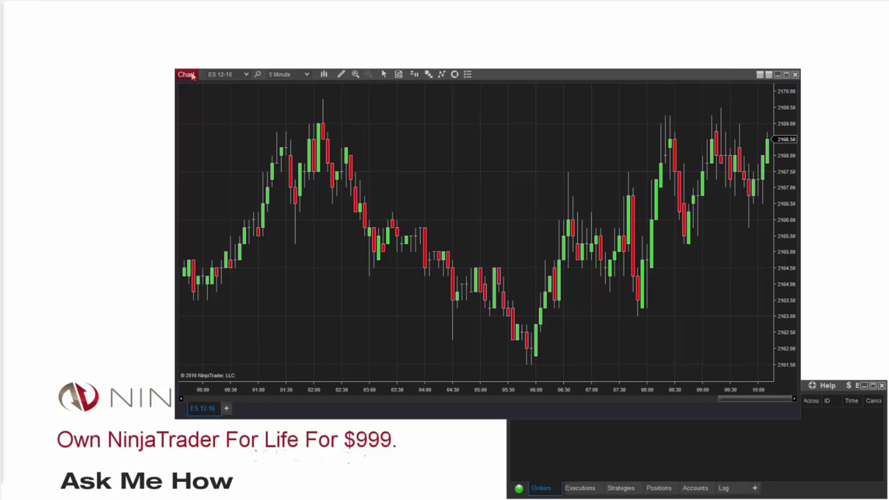
{"action": "left_click_drag", "start_coordinate": [187, 74], "coordinate": [182, 72]}
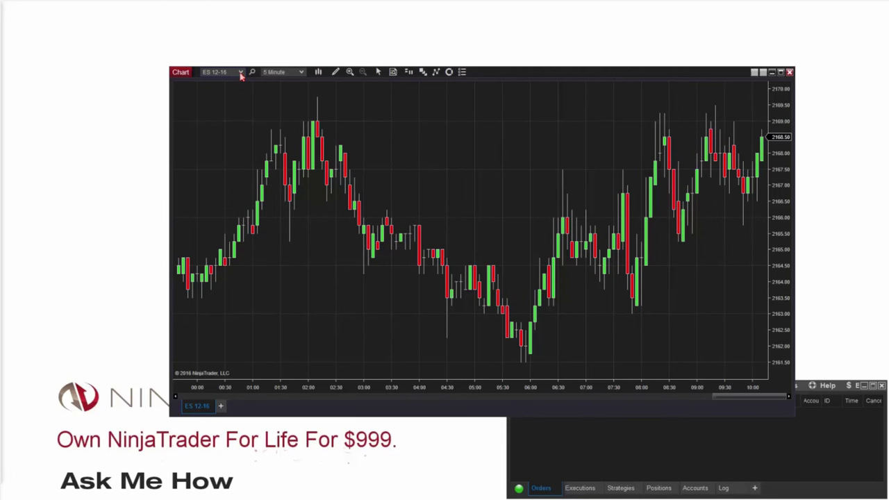
Step: Try switching the chart to the FDAX 12-16 future, and return to the ES 12-16 instrument
{"action": "left_click", "coordinate": [240, 72]}
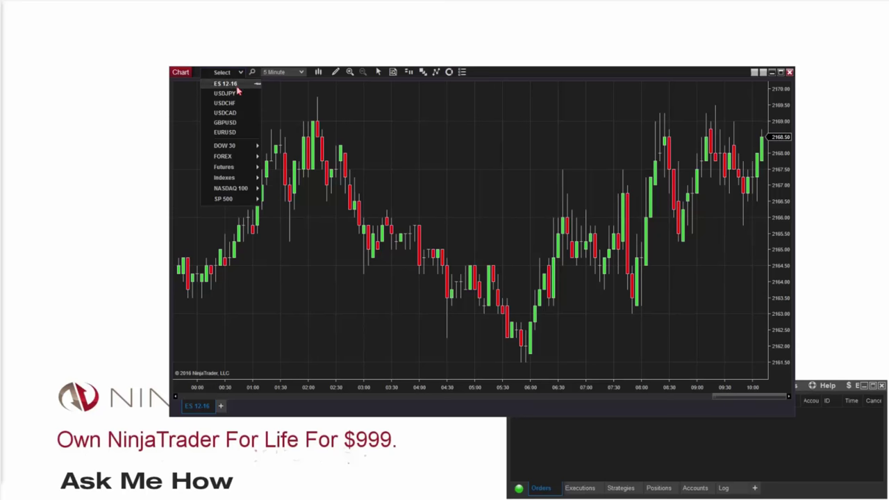
{"action": "mouse_move", "coordinate": [229, 170]}
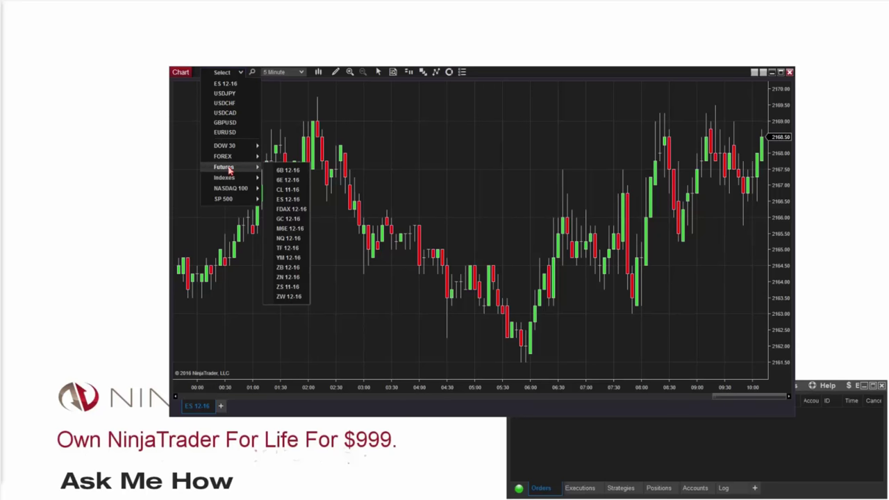
{"action": "left_click", "coordinate": [288, 200]}
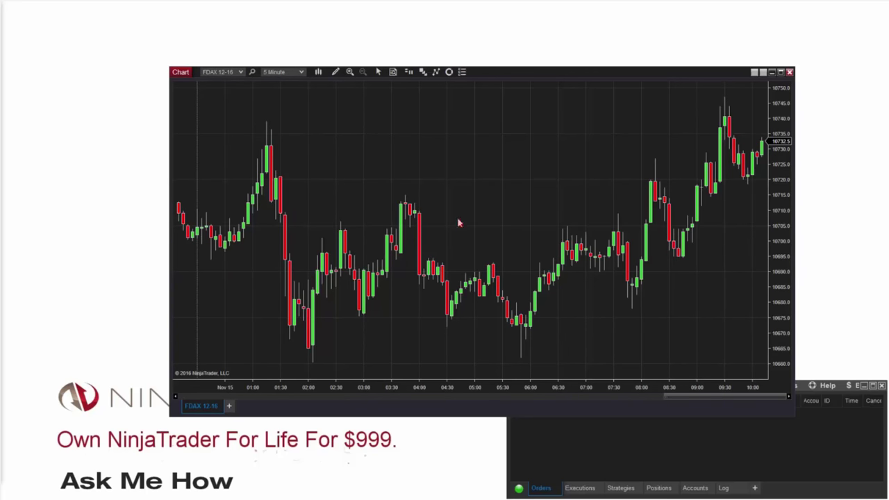
{"action": "left_click", "coordinate": [241, 72]}
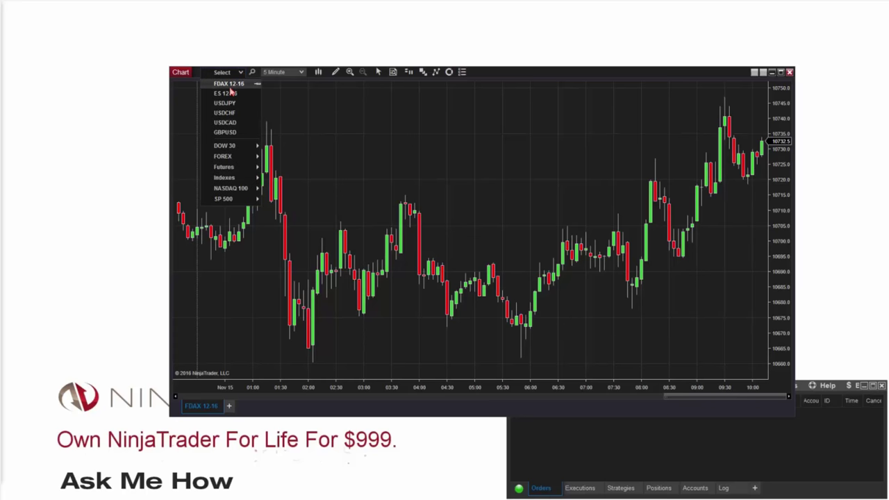
{"action": "left_click", "coordinate": [228, 94]}
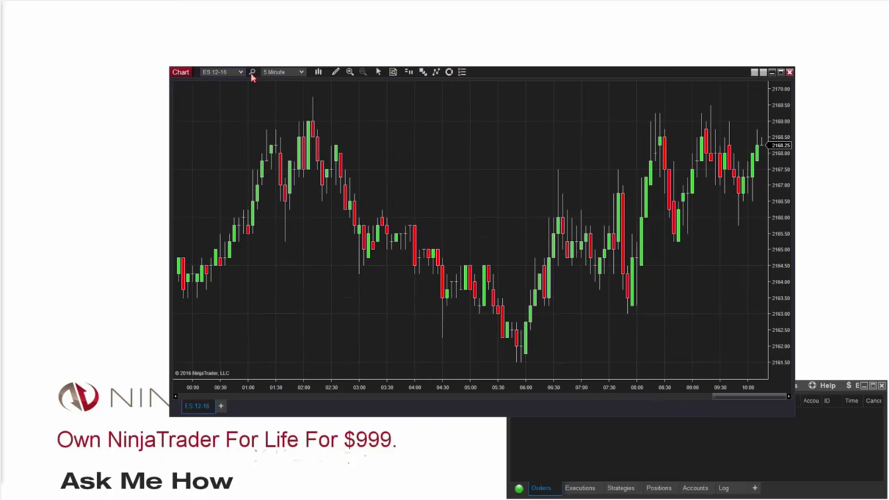
Step: Examine the instrument search dialog and close it without choosing another instrument
{"action": "left_click", "coordinate": [253, 73]}
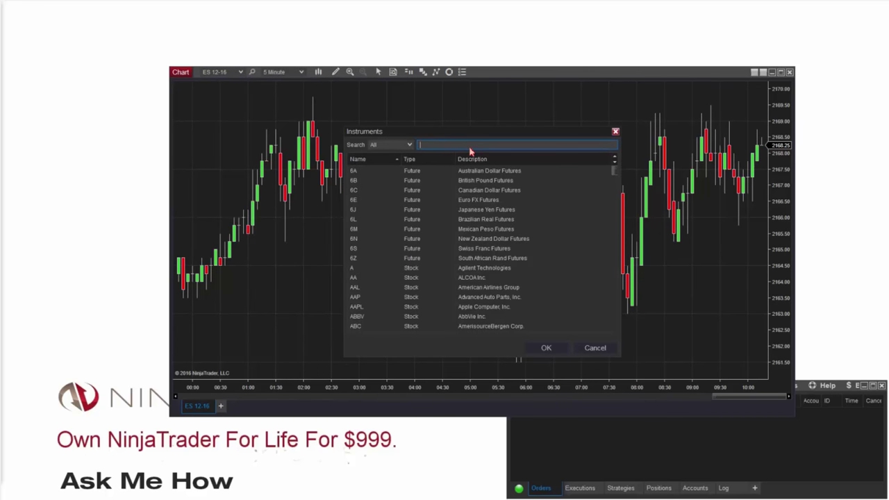
{"action": "left_click", "coordinate": [605, 351]}
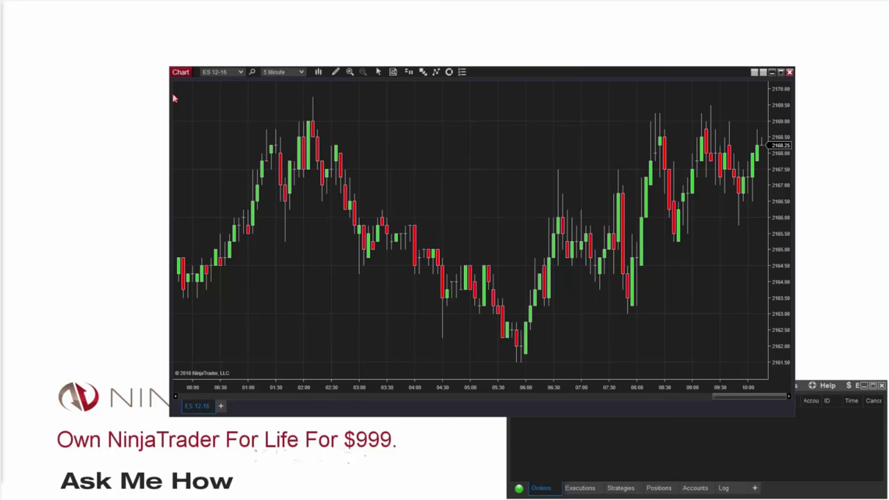
Step: Examine the chart's preset intervals with their configuration dialog, and the available chart styles and bar spacing options
{"action": "left_click", "coordinate": [302, 73]}
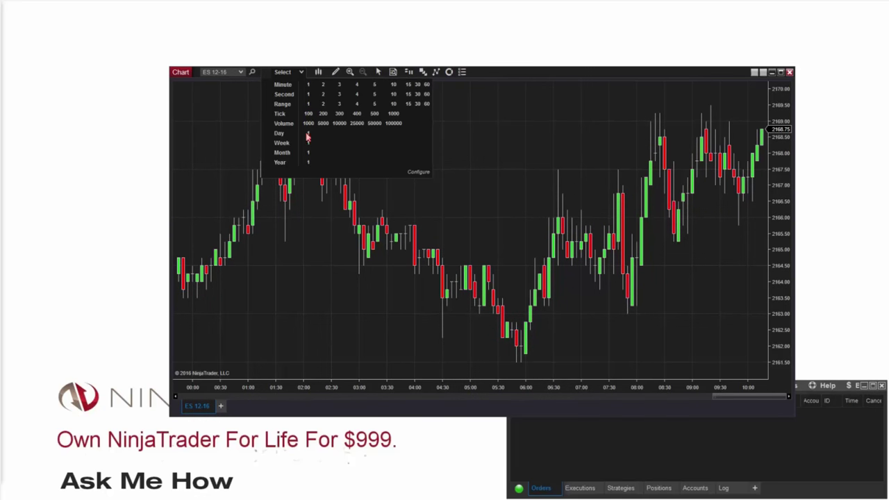
{"action": "left_click", "coordinate": [417, 174]}
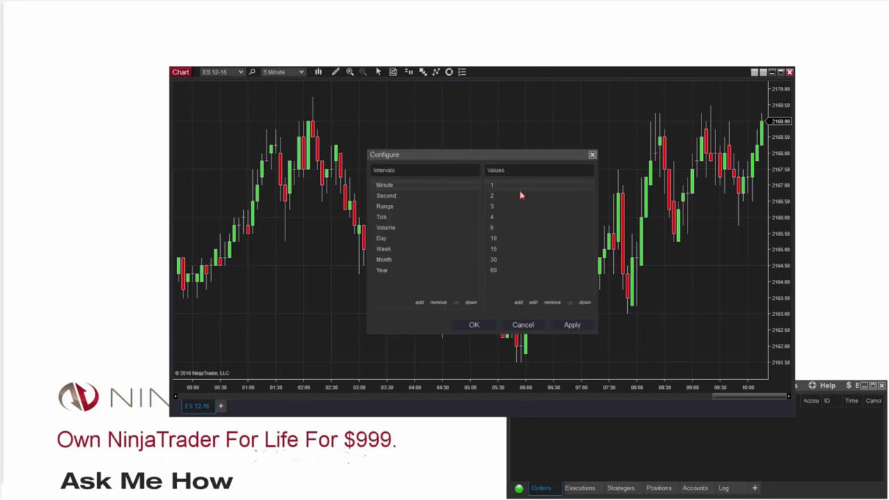
{"action": "left_click", "coordinate": [524, 329]}
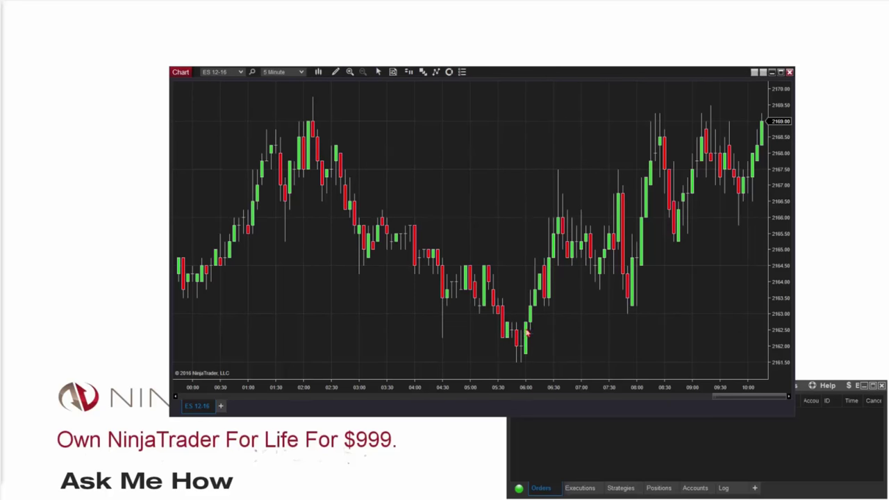
{"action": "left_click", "coordinate": [318, 73]}
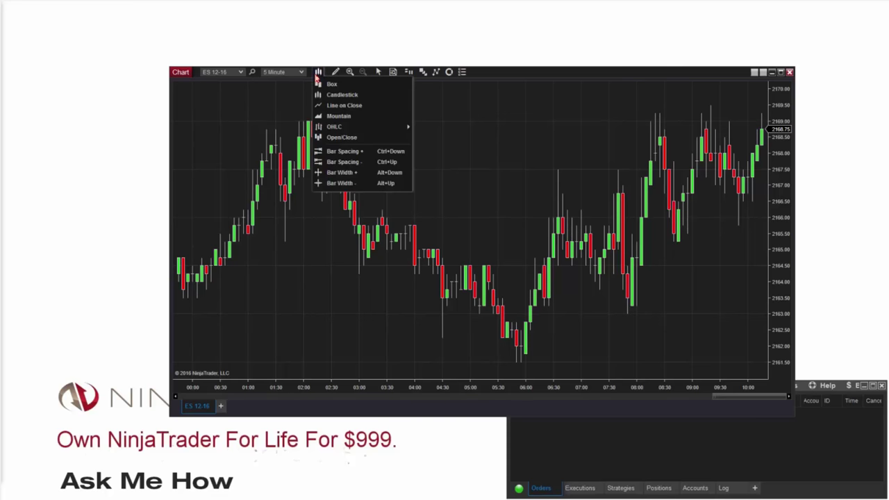
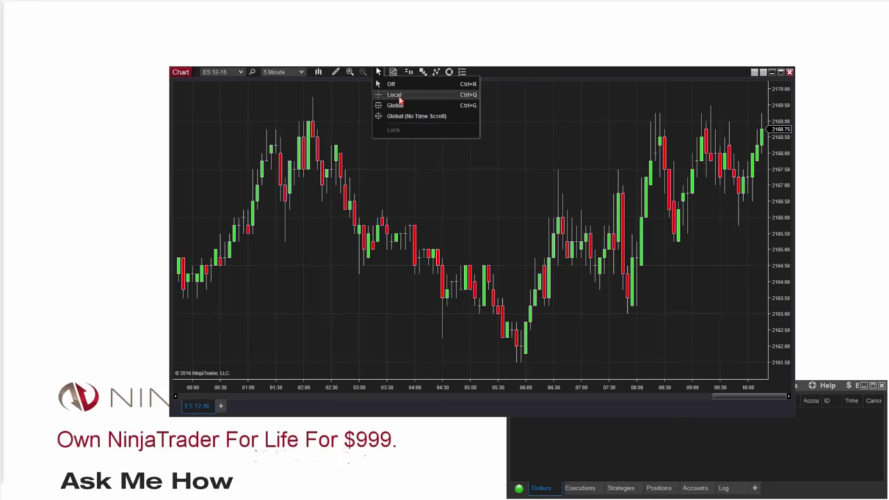
Step: Try the local crosshair on the chart and switch the crosshair off again
{"action": "left_click", "coordinate": [398, 96]}
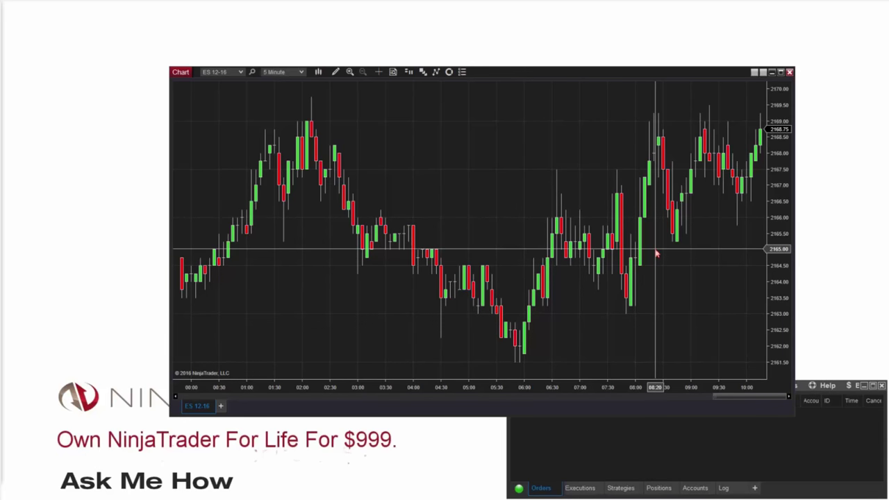
{"action": "left_click", "coordinate": [379, 72]}
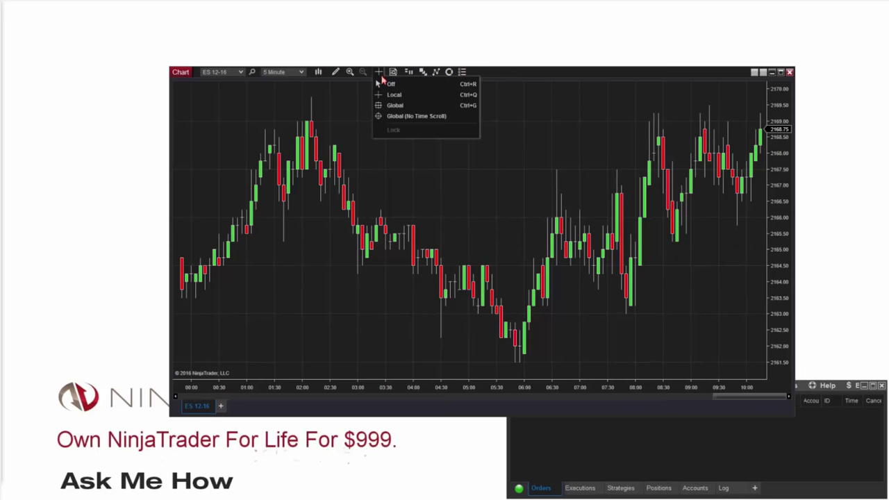
{"action": "left_click", "coordinate": [386, 83]}
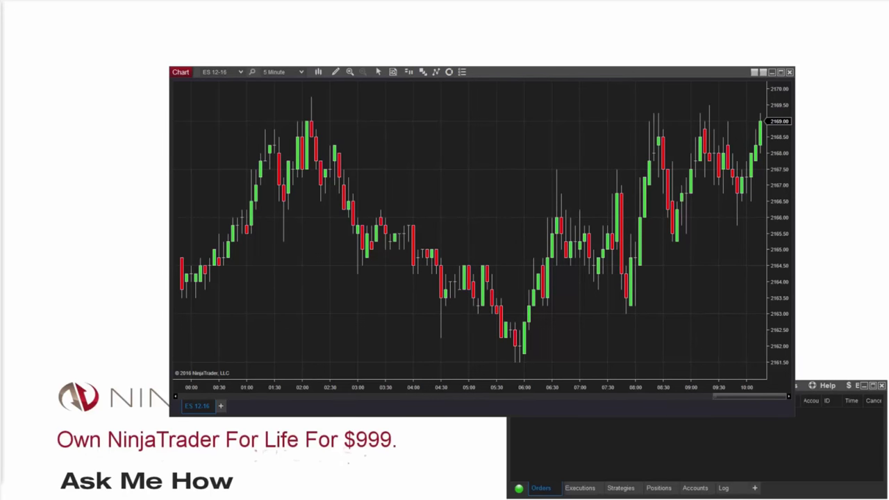
Step: Show the Data Box, place it beside the chart window and examine its display options
{"action": "key", "text": "ctrl+d"}
{"action": "left_click_drag", "start_coordinate": [101, 14], "coordinate": [131, 66]}
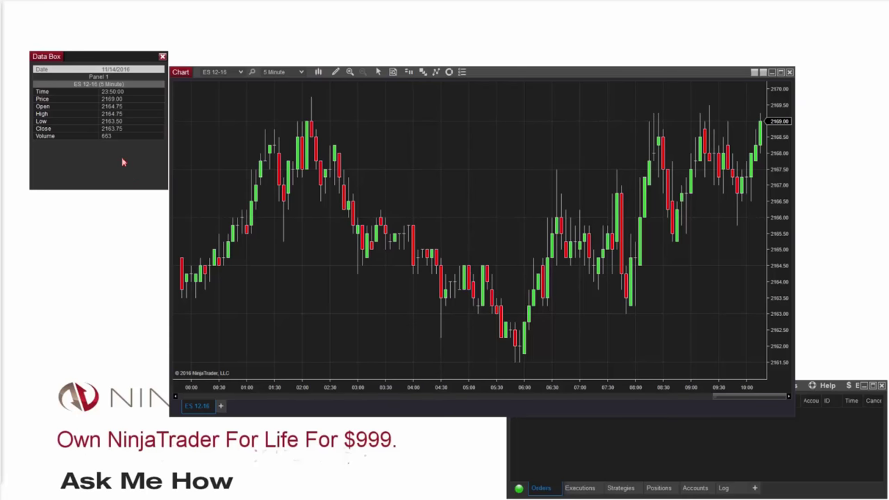
{"action": "right_click", "coordinate": [123, 163]}
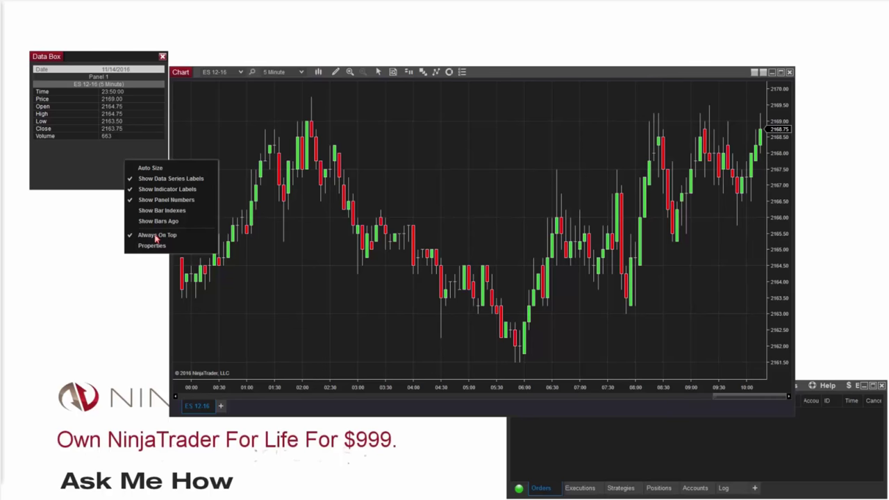
{"action": "left_click", "coordinate": [55, 154]}
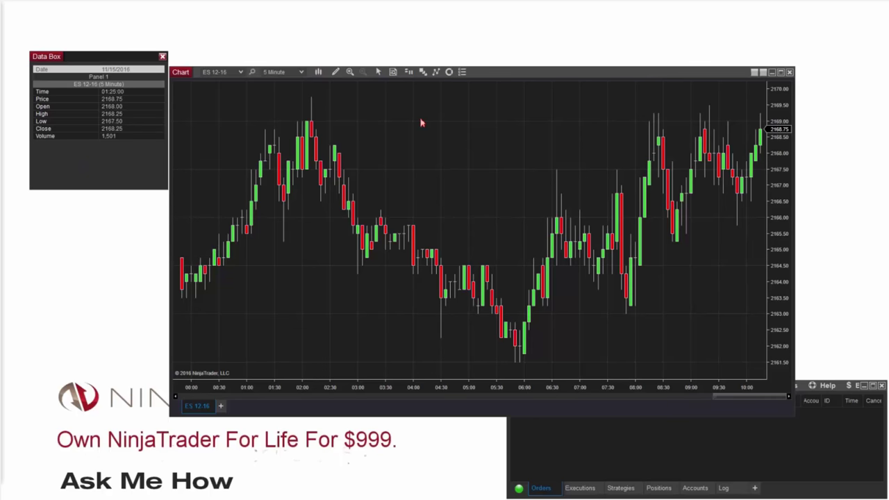
Step: Overlap the chart window with the Data Box and turn off the Data Box's Always On Top option
{"action": "left_click_drag", "start_coordinate": [558, 76], "coordinate": [517, 67]}
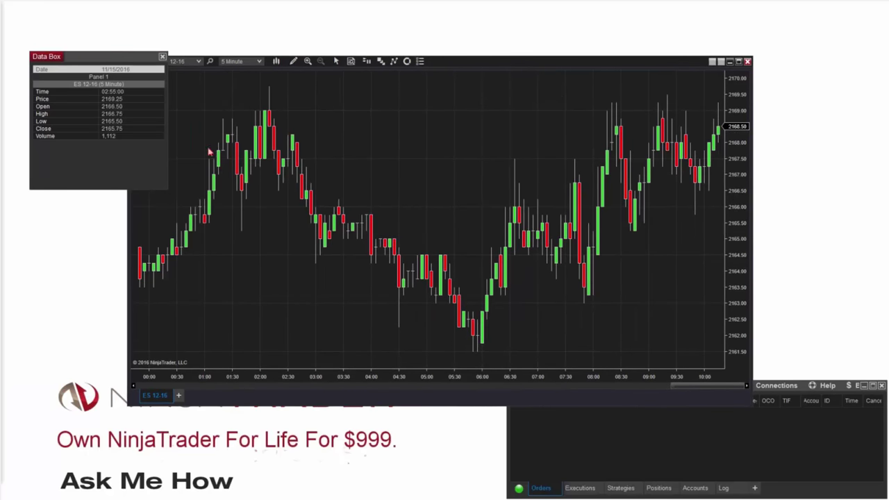
{"action": "right_click", "coordinate": [95, 169]}
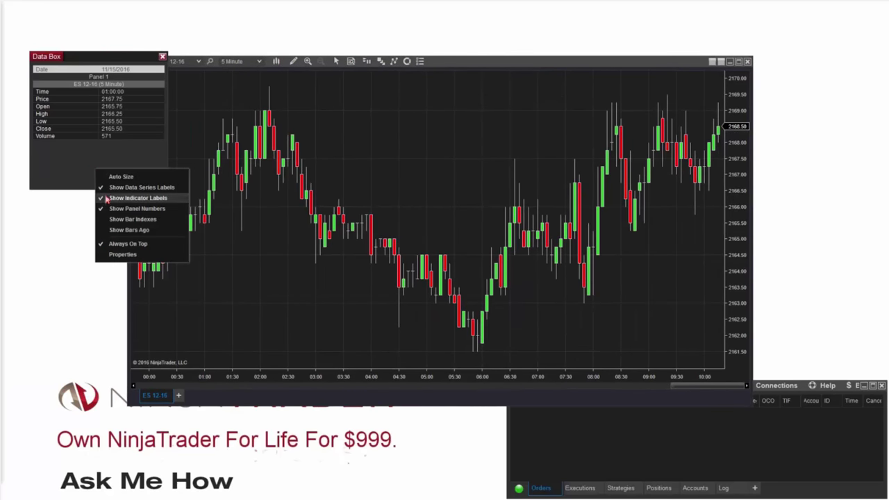
{"action": "left_click", "coordinate": [128, 244]}
{"action": "right_click", "coordinate": [113, 160]}
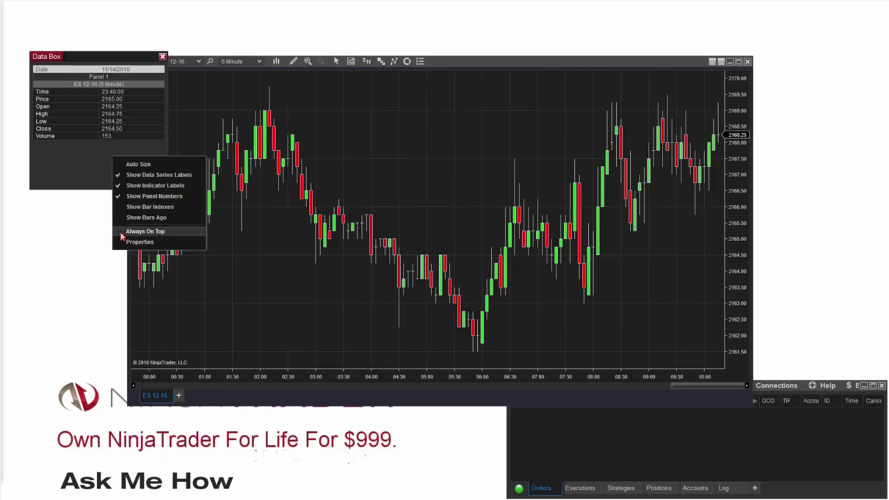
{"action": "left_click", "coordinate": [486, 69]}
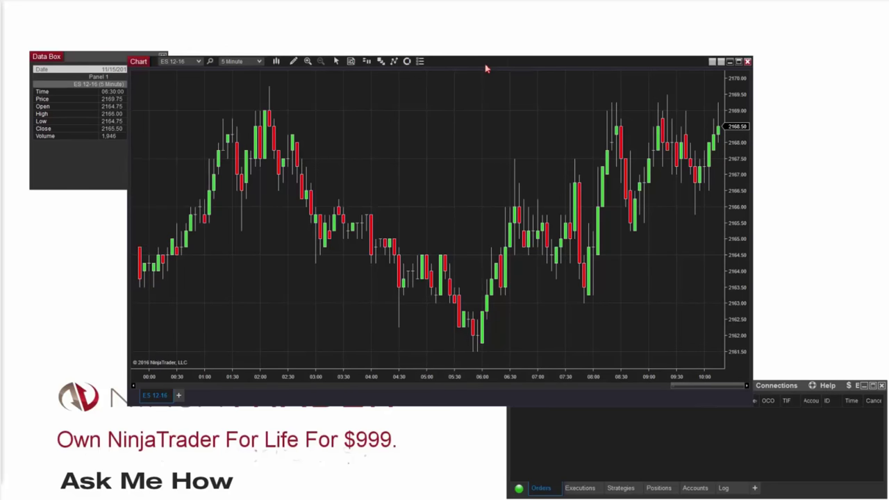
Step: Move the chart window mostly clear of the Data Box and close the Data Box
{"action": "left_click_drag", "start_coordinate": [486, 68], "coordinate": [515, 89]}
{"action": "left_click", "coordinate": [119, 157]}
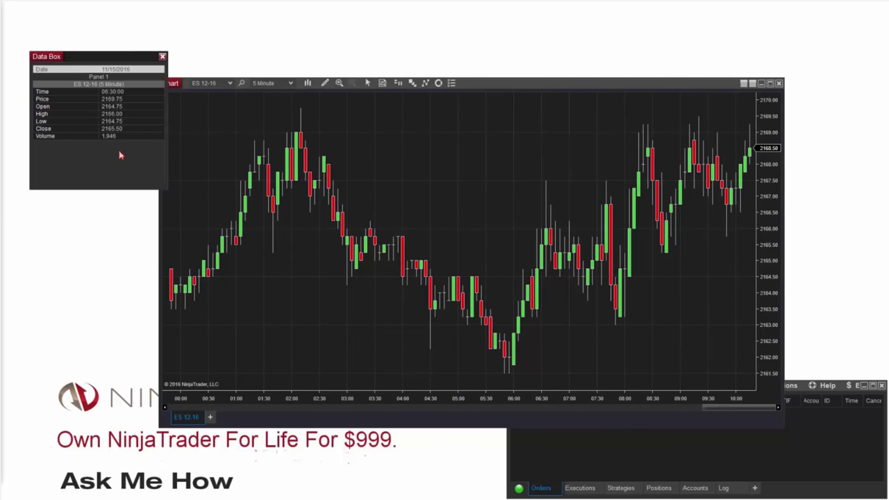
{"action": "left_click", "coordinate": [163, 57]}
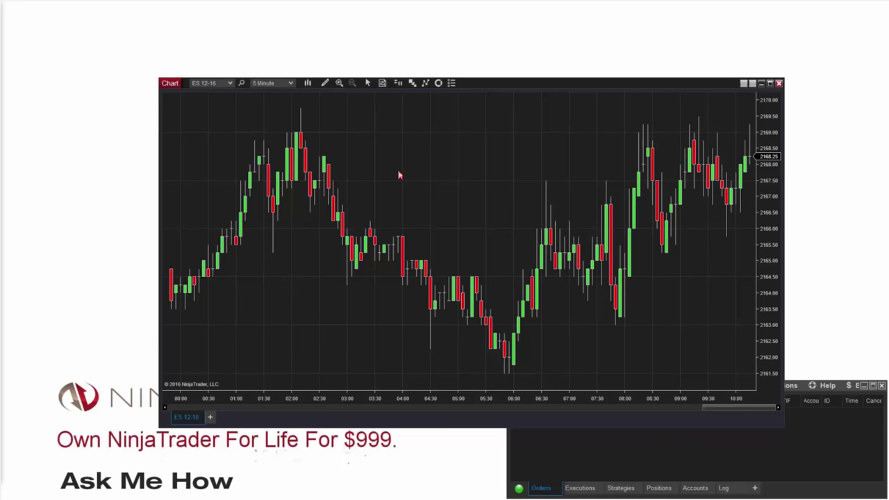
Step: Examine the chart's context commands, including the instrument and interval choices
{"action": "right_click", "coordinate": [399, 175]}
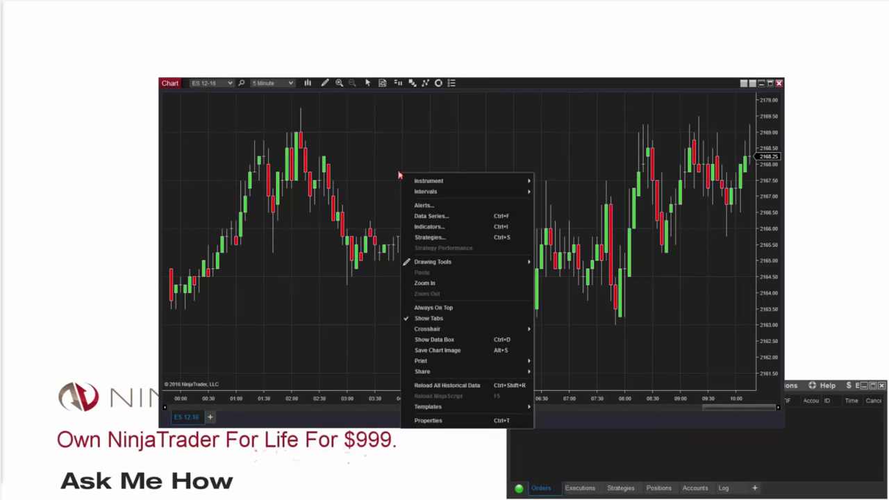
{"action": "mouse_move", "coordinate": [413, 336]}
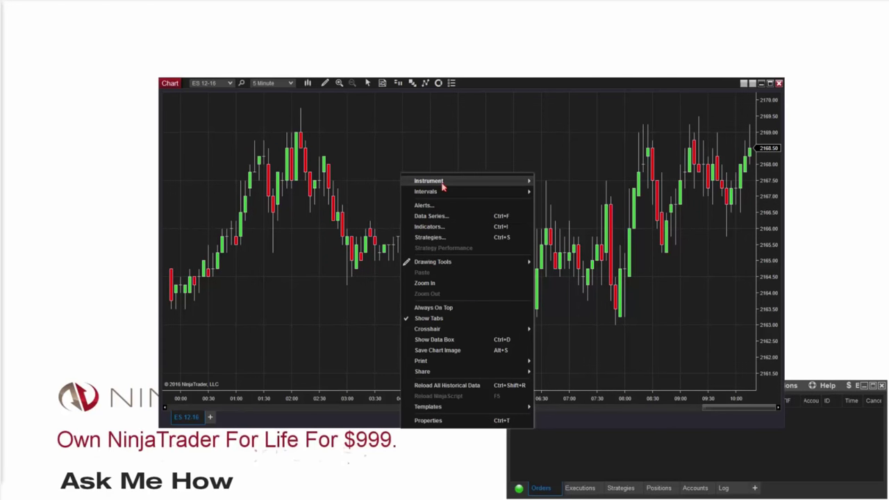
{"action": "mouse_move", "coordinate": [442, 184]}
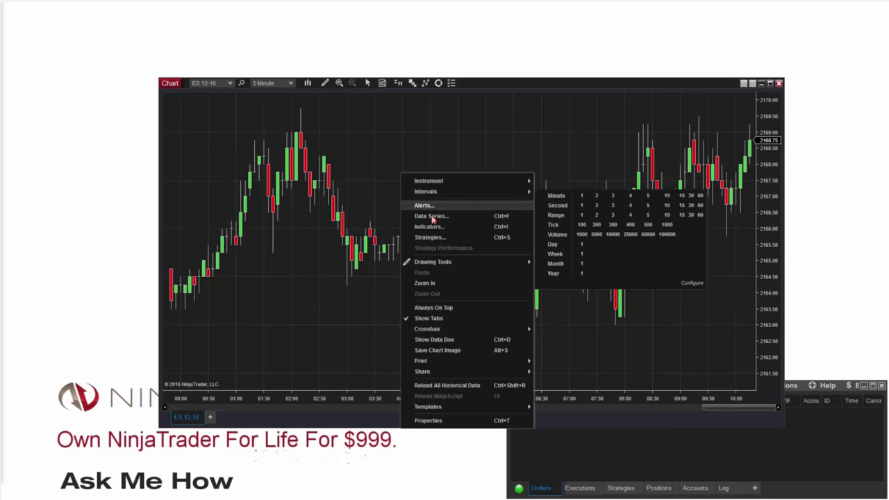
{"action": "left_click", "coordinate": [351, 136]}
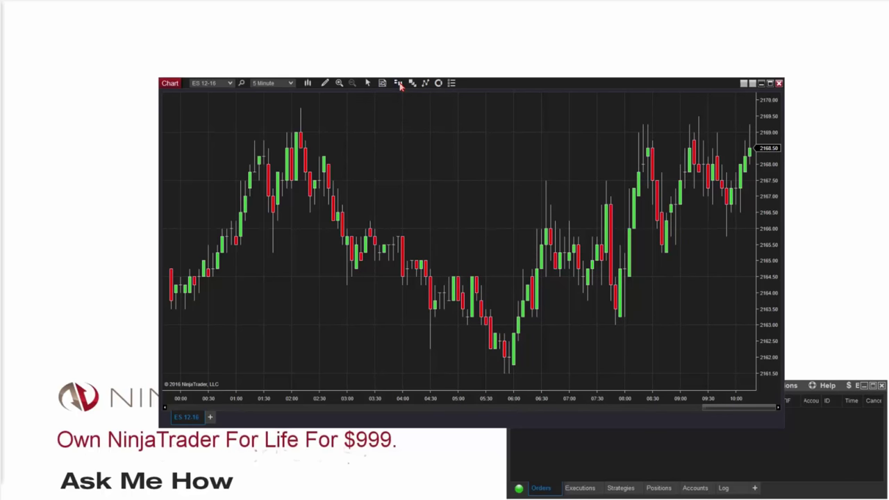
Step: Show Chart Trader beside the chart and examine the order types offered at a price level above the market
{"action": "left_click", "coordinate": [398, 83]}
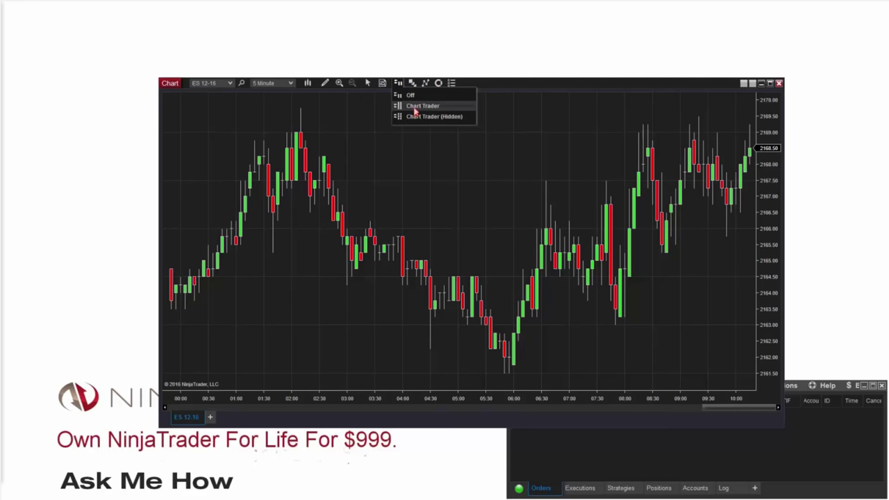
{"action": "left_click", "coordinate": [418, 110]}
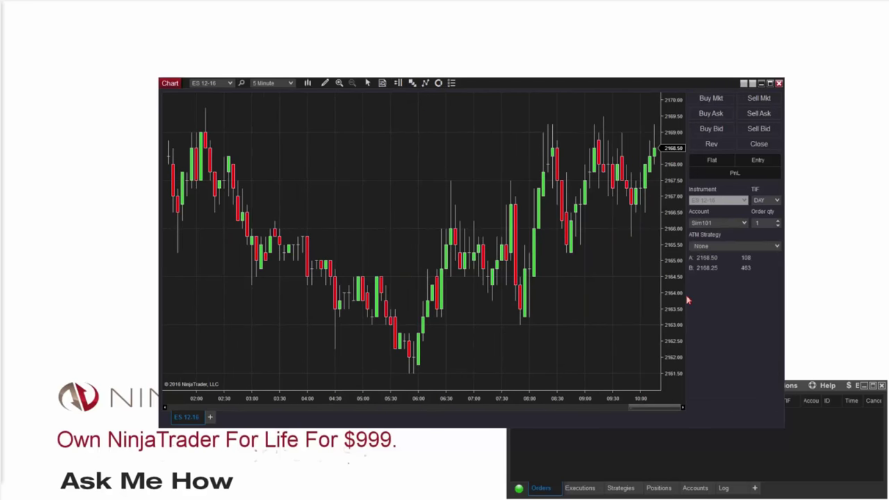
{"action": "right_click", "coordinate": [635, 120]}
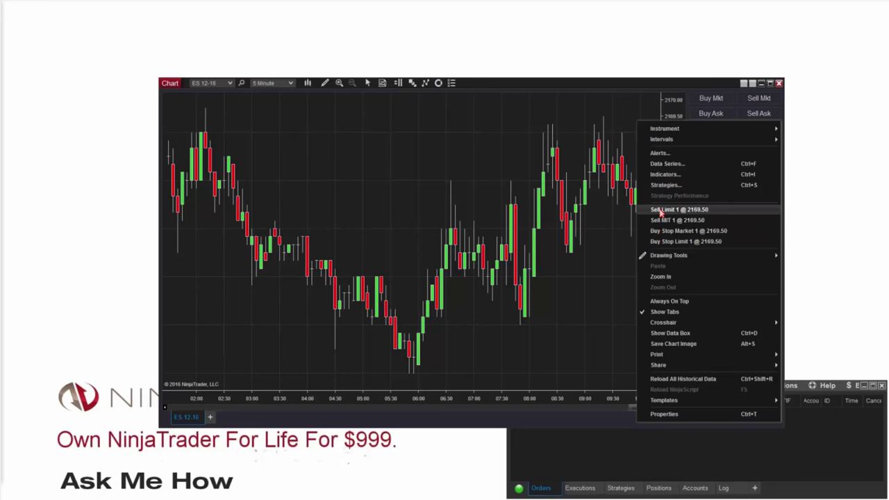
{"action": "left_click", "coordinate": [608, 106]}
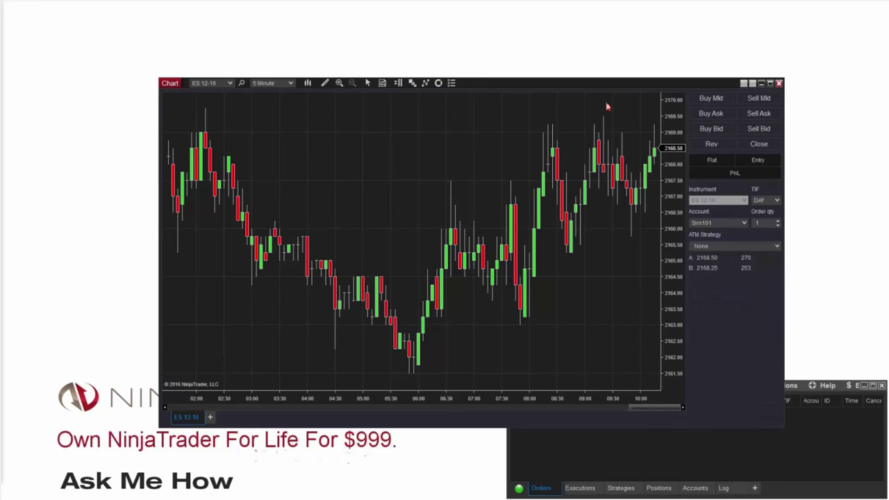
Step: Set Chart Trader to hidden mode and examine the order types still offered on the chart
{"action": "left_click", "coordinate": [400, 84]}
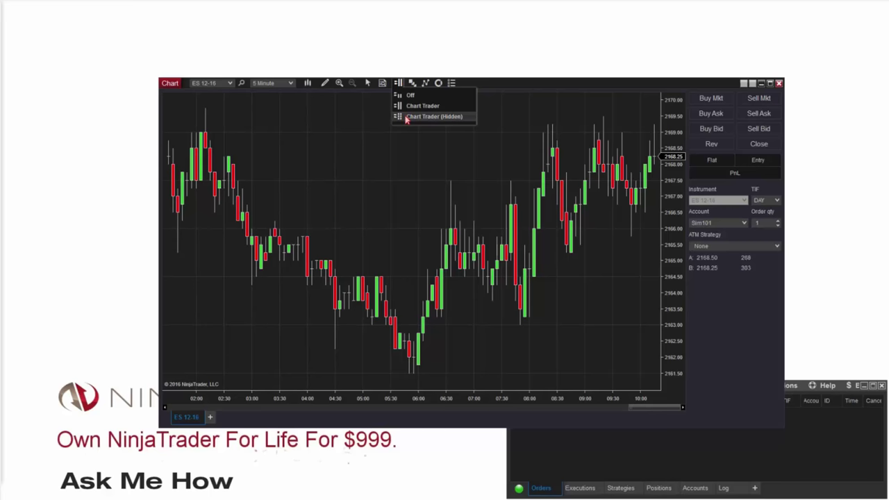
{"action": "left_click", "coordinate": [407, 117]}
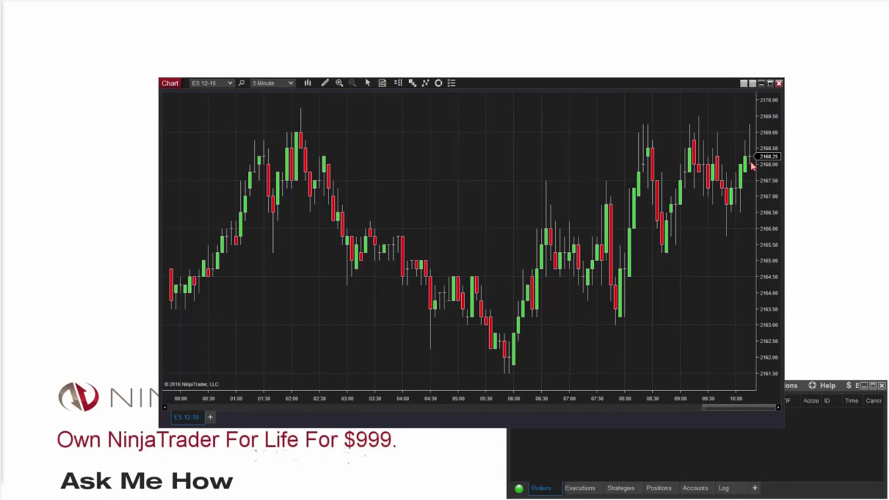
{"action": "right_click", "coordinate": [714, 123]}
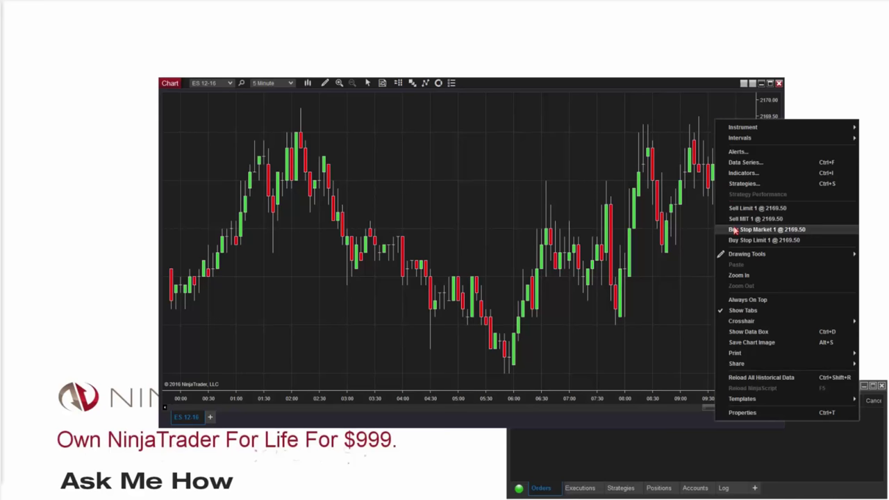
Step: Turn Chart Trader off for the chart, and review its Data Series settings without changing them
{"action": "left_click", "coordinate": [452, 128]}
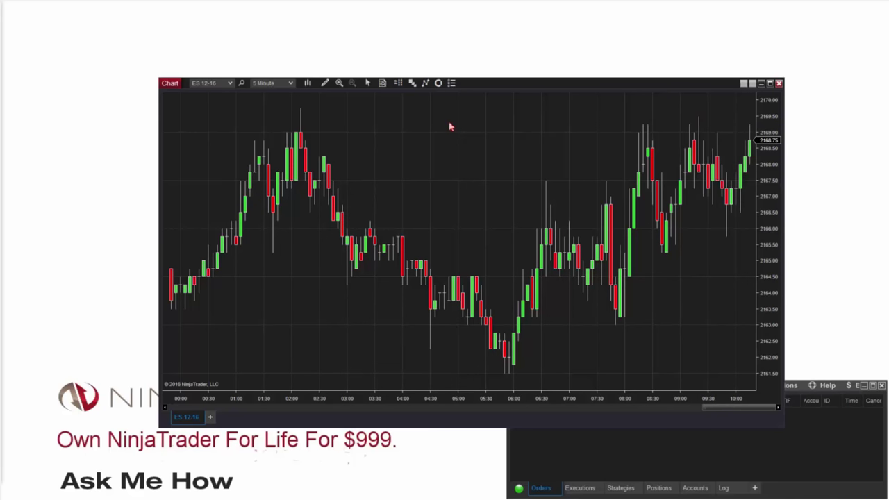
{"action": "left_click", "coordinate": [398, 82]}
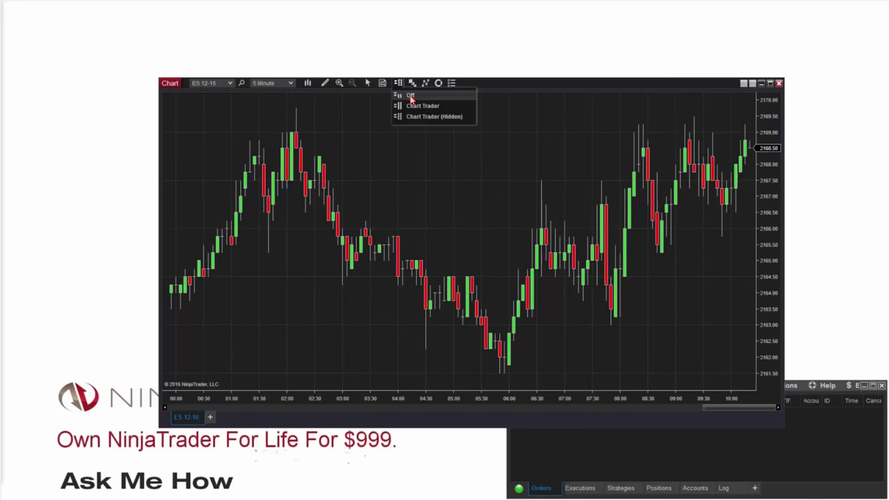
{"action": "left_click", "coordinate": [411, 97]}
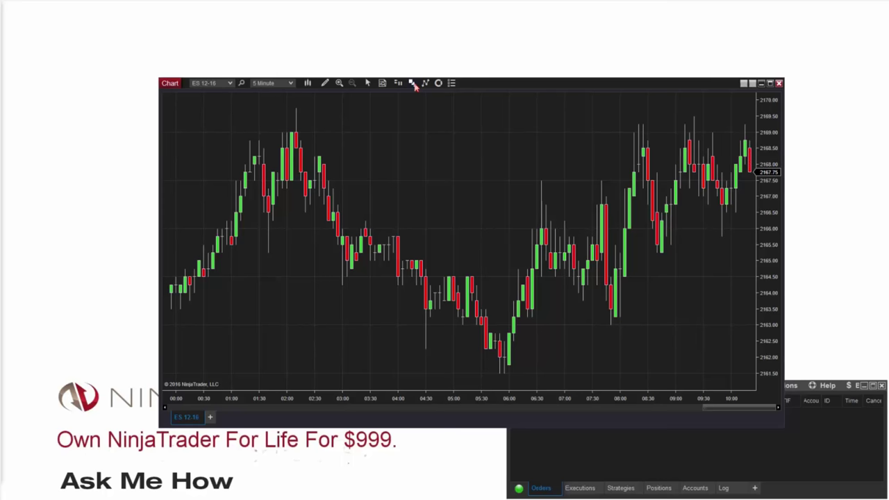
{"action": "left_click", "coordinate": [412, 82]}
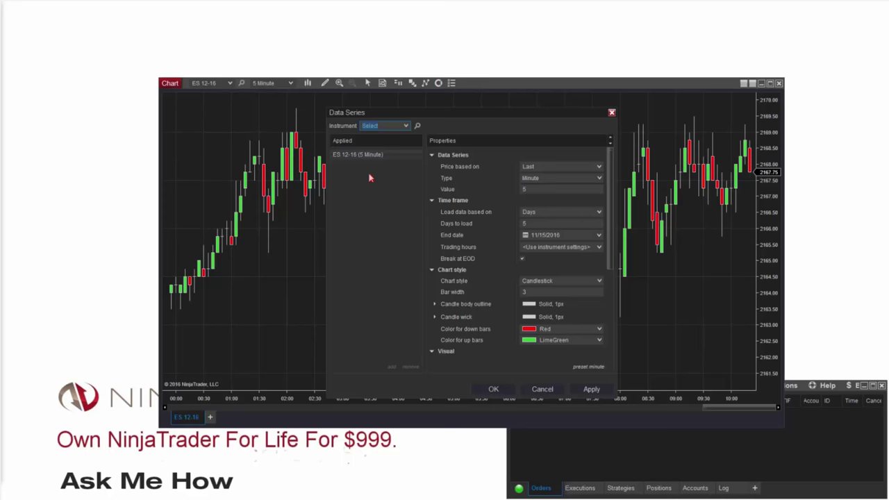
{"action": "left_click", "coordinate": [543, 390]}
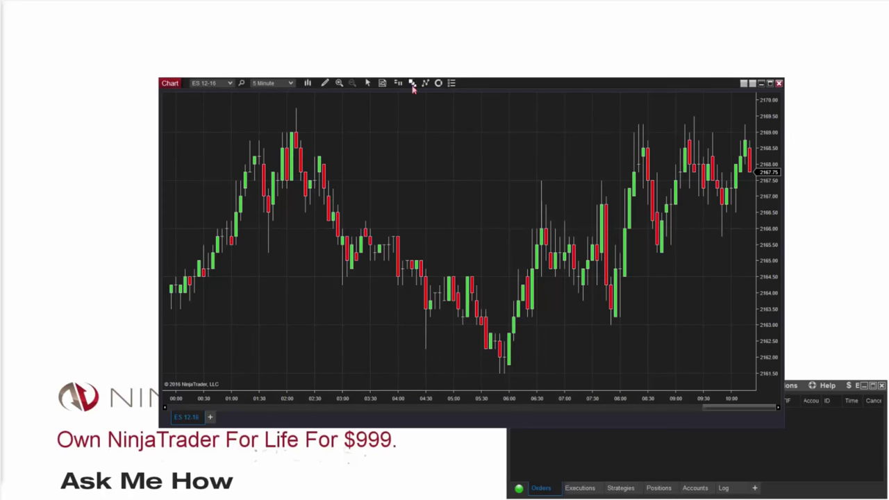
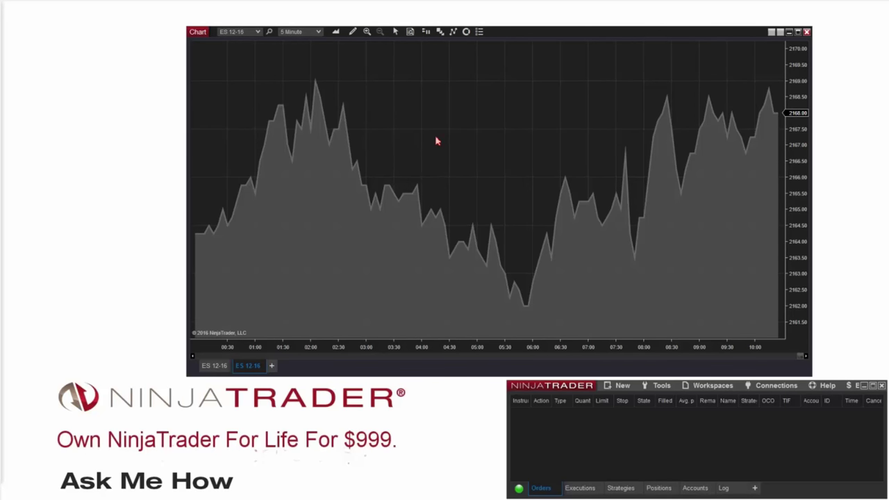
Step: Set the mountain chart's fill color to MediumBlue in the ES 12-16 data series properties
{"action": "right_click", "coordinate": [381, 257]}
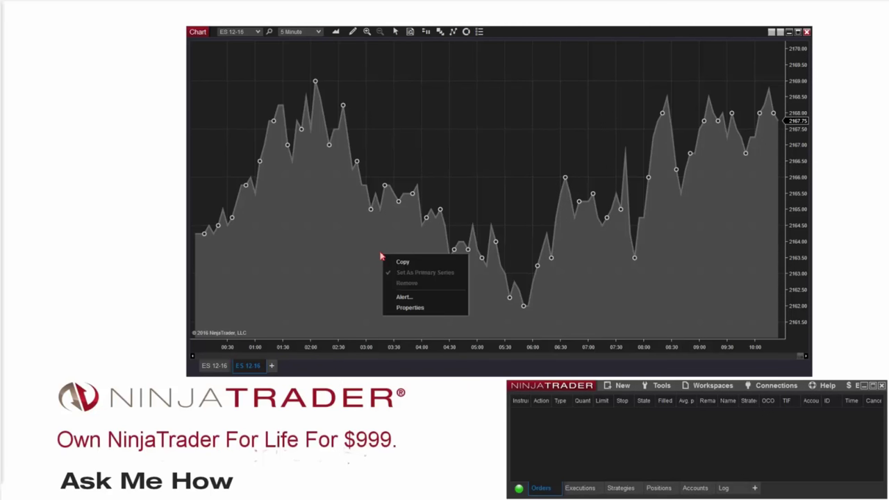
{"action": "left_click", "coordinate": [350, 257]}
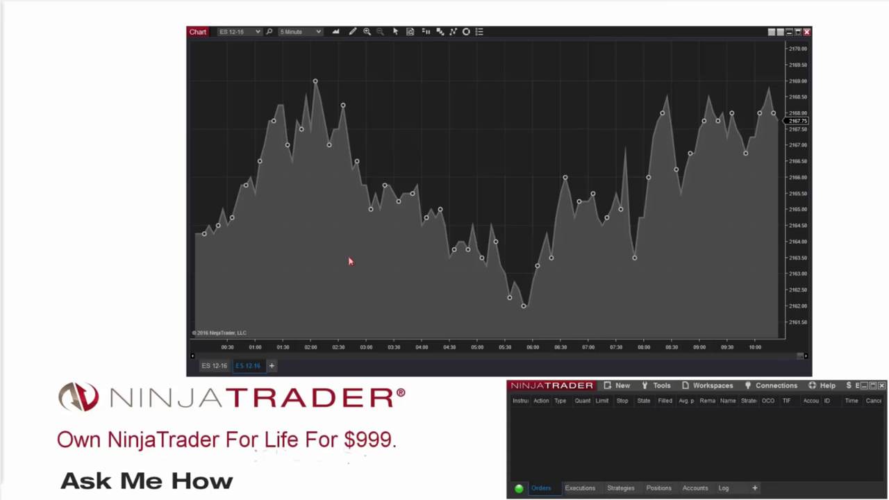
{"action": "right_click", "coordinate": [384, 248]}
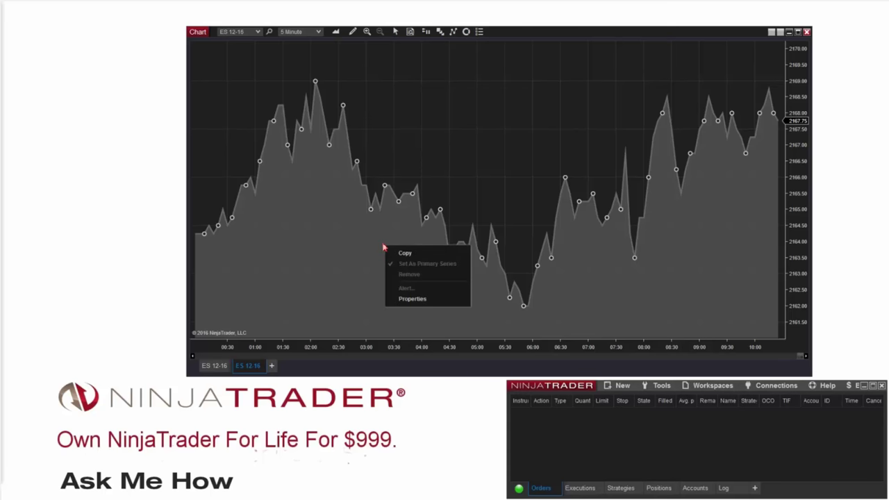
{"action": "left_click", "coordinate": [413, 299]}
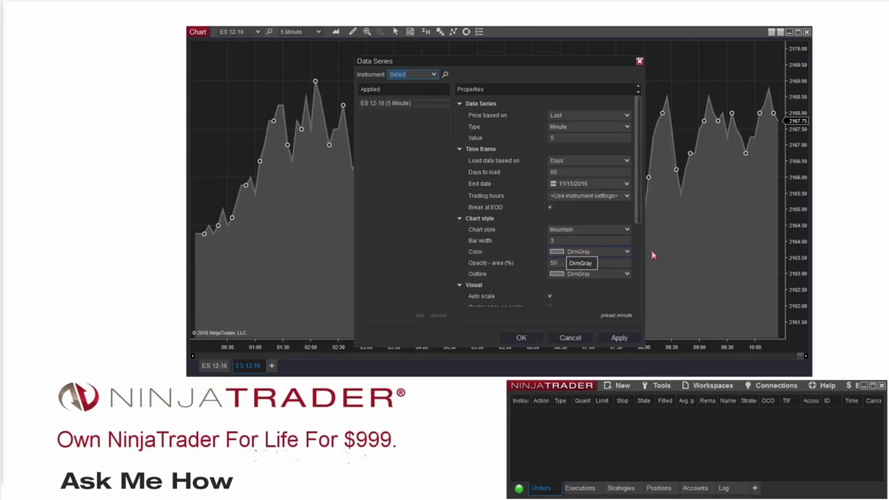
{"action": "left_click", "coordinate": [629, 252]}
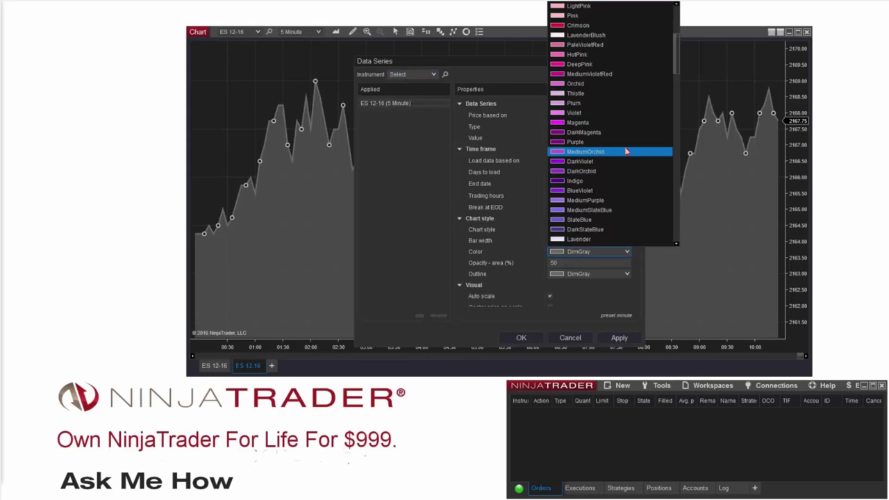
{"action": "scroll", "coordinate": [625, 150], "scroll_direction": "down", "scroll_amount": 5}
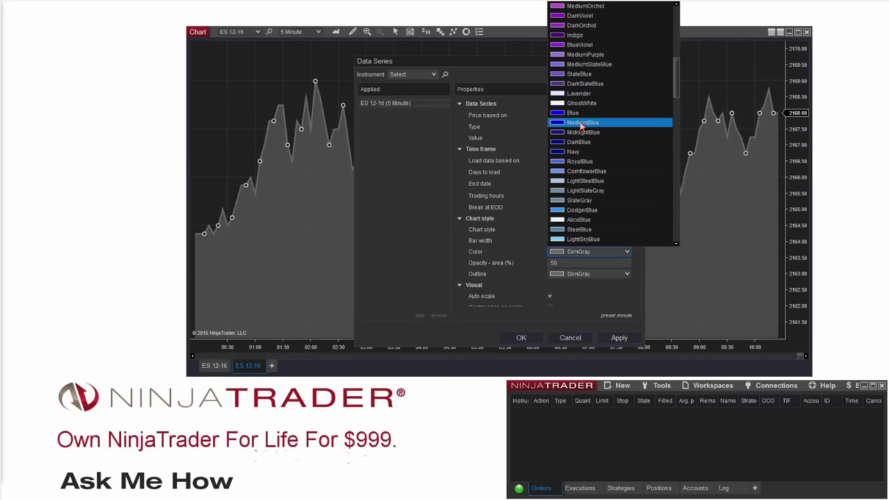
{"action": "left_click", "coordinate": [579, 124]}
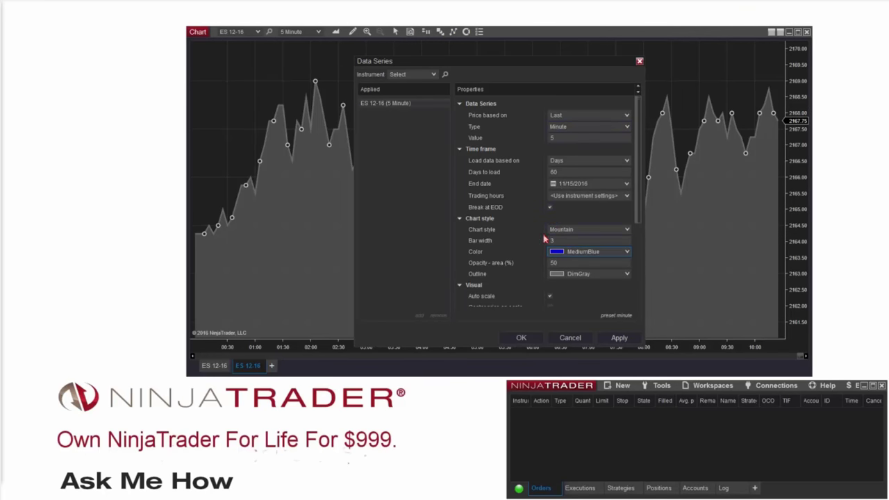
{"action": "left_click", "coordinate": [521, 337]}
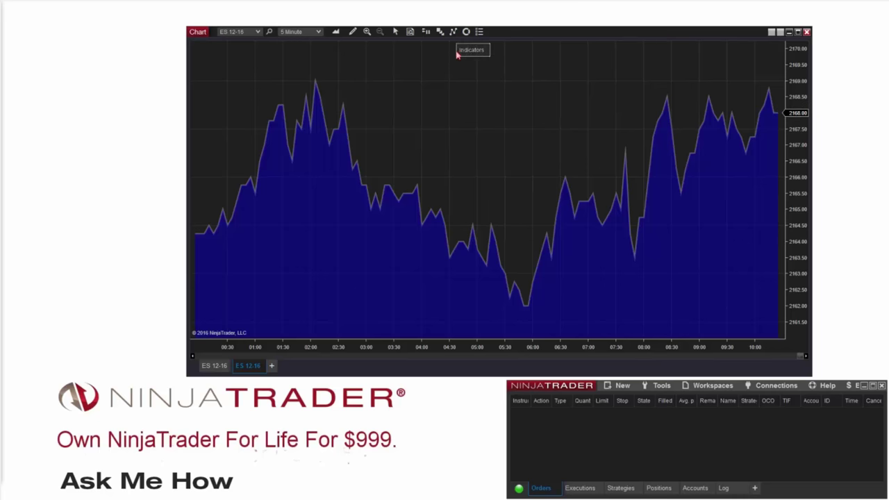
Step: Add the EMA indicator to the configured indicators of the ES 12-16 chart
{"action": "right_click", "coordinate": [456, 76]}
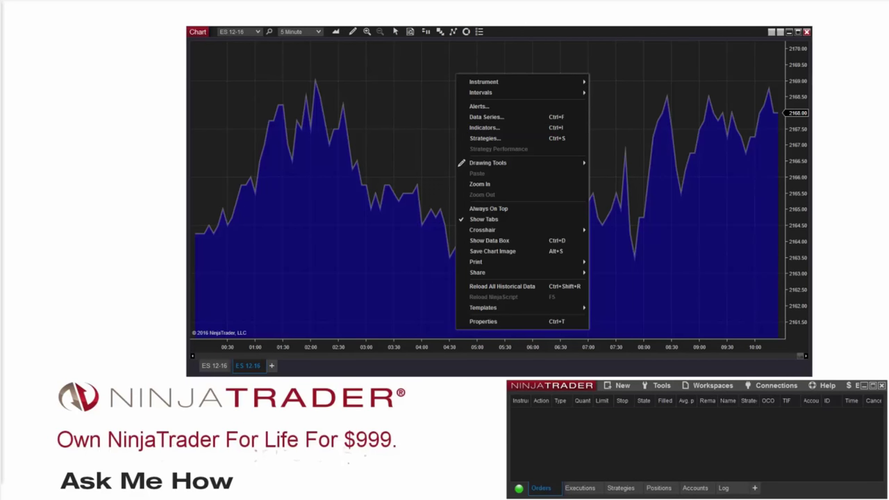
{"action": "left_click", "coordinate": [502, 135]}
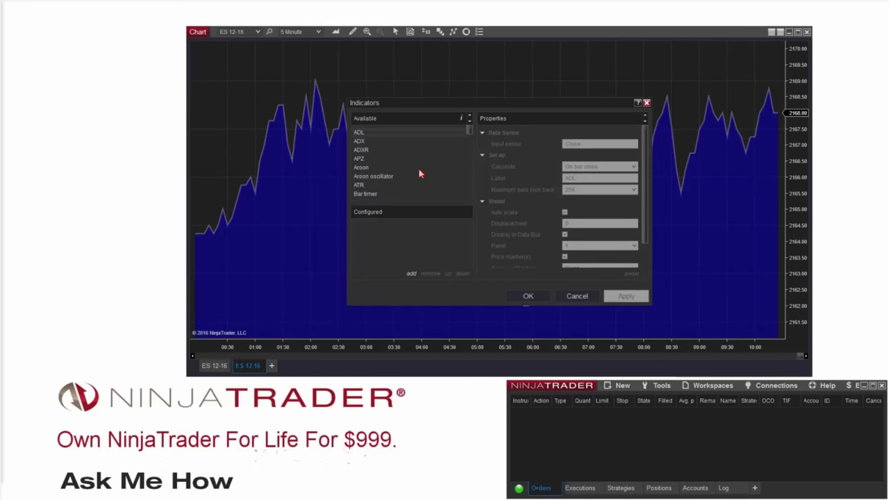
{"action": "left_click", "coordinate": [372, 181]}
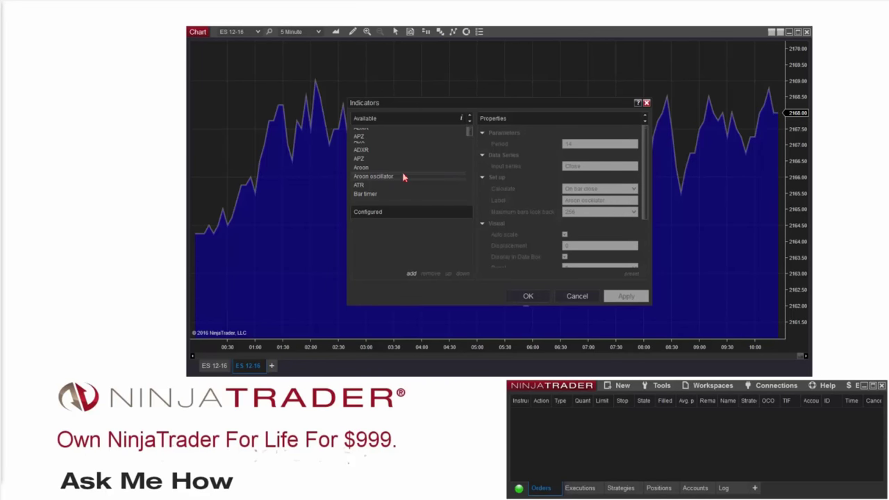
{"action": "scroll", "coordinate": [404, 178], "scroll_direction": "down", "scroll_amount": 5}
{"action": "scroll", "coordinate": [402, 175], "scroll_direction": "down", "scroll_amount": 3}
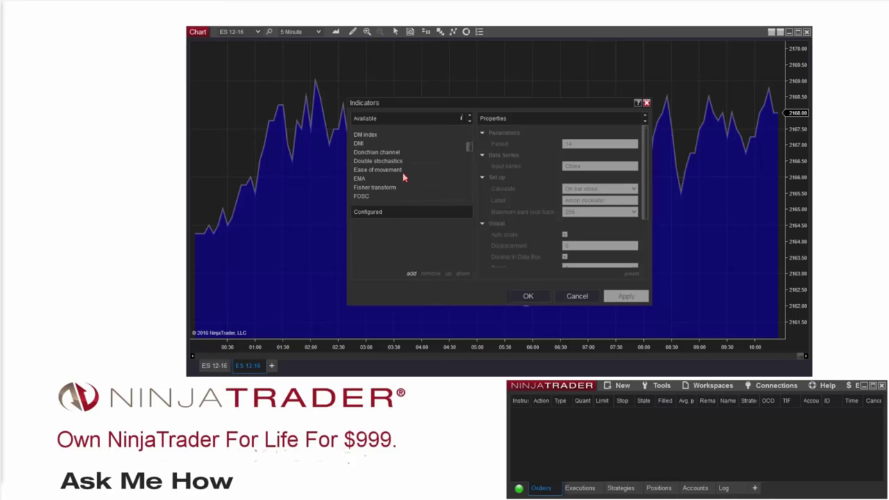
{"action": "left_click", "coordinate": [361, 157]}
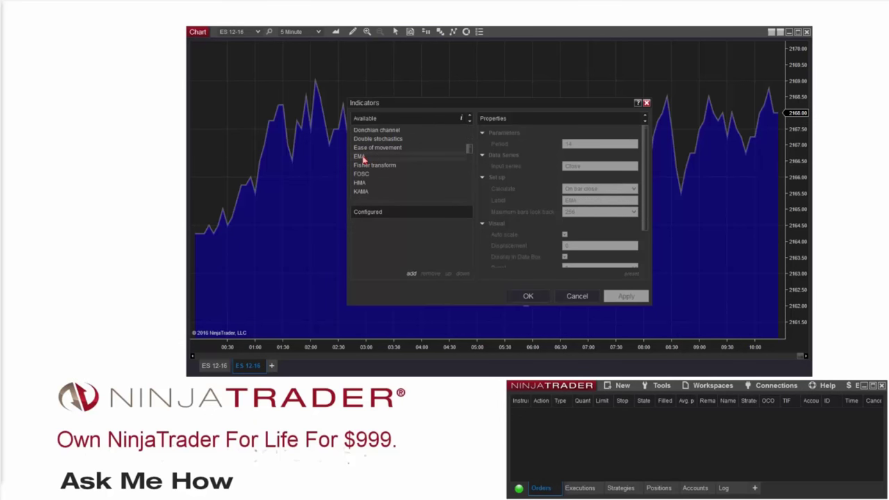
{"action": "left_click", "coordinate": [411, 275]}
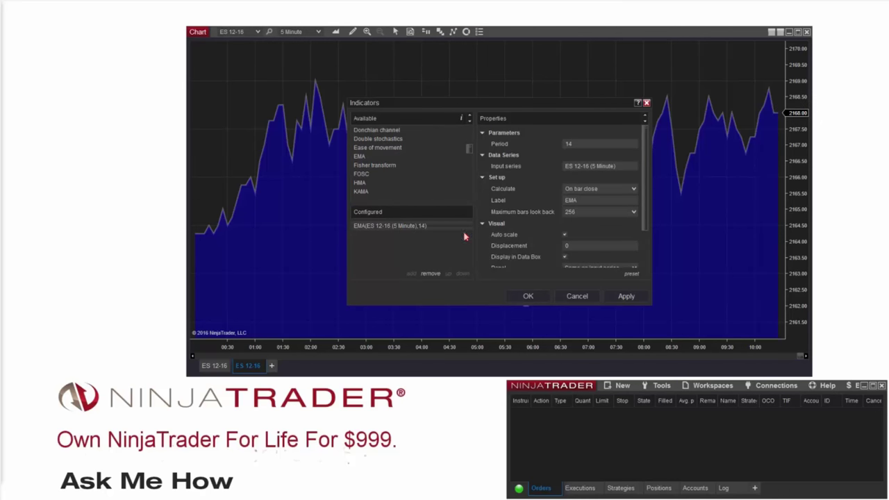
Step: Set the EMA's period to 50 and show the indicator on the chart
{"action": "left_click", "coordinate": [583, 145]}
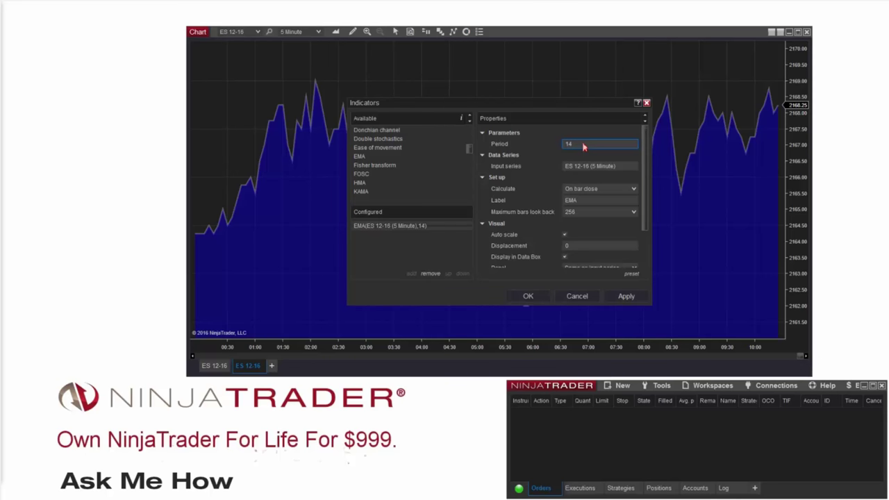
{"action": "key", "text": "BackSpace"}
{"action": "key", "text": "BackSpace"}
{"action": "type", "text": "5"}
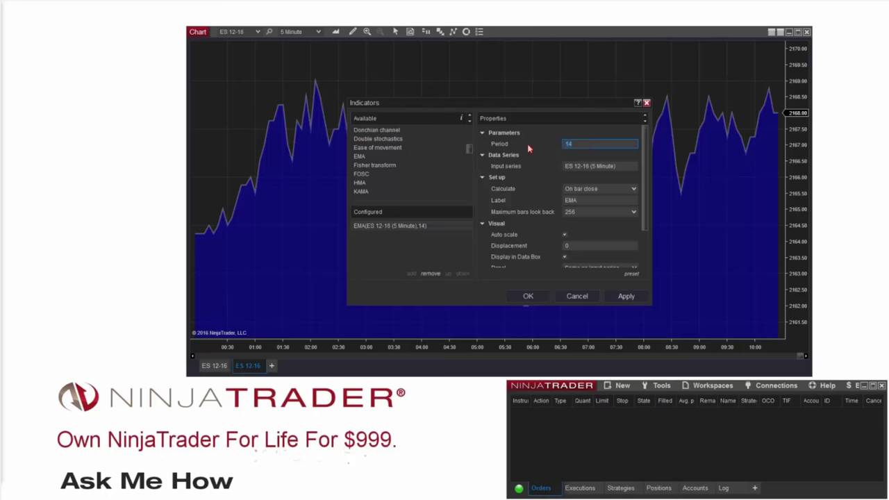
{"action": "type", "text": "0"}
{"action": "left_click", "coordinate": [530, 296]}
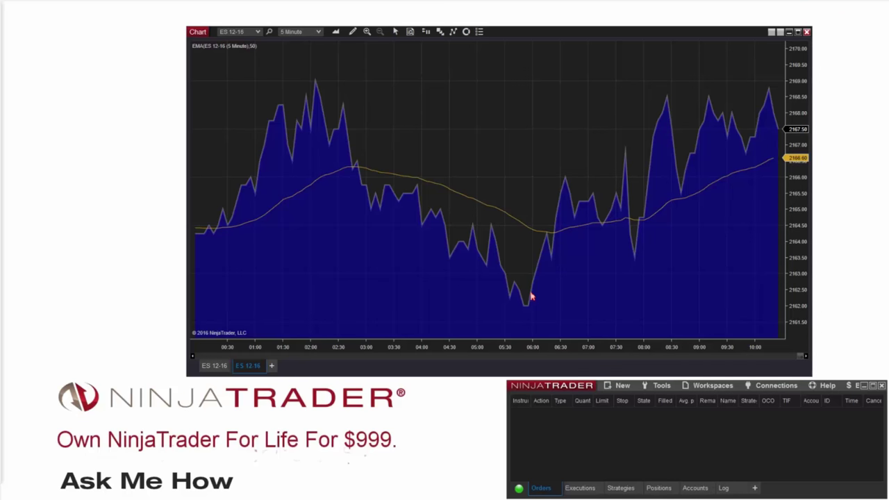
Step: Hide the EMA line on the chart through its Visible property, and restore its visibility
{"action": "left_click", "coordinate": [511, 217]}
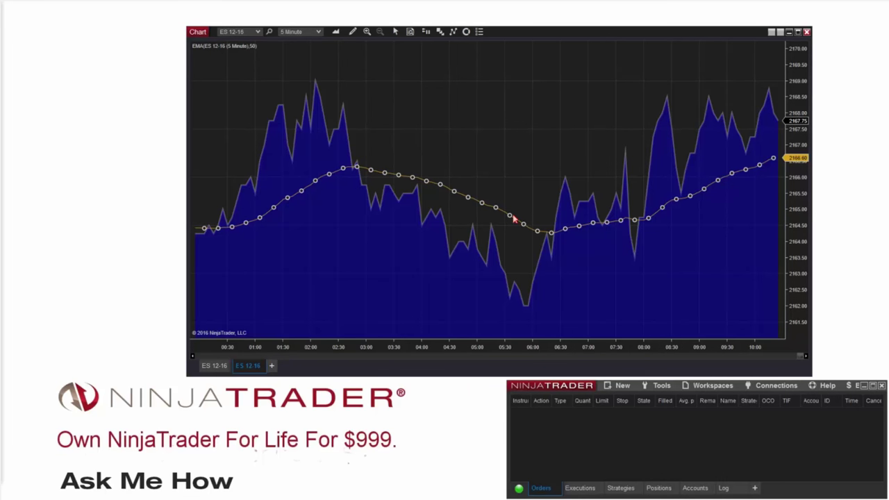
{"action": "right_click", "coordinate": [513, 217]}
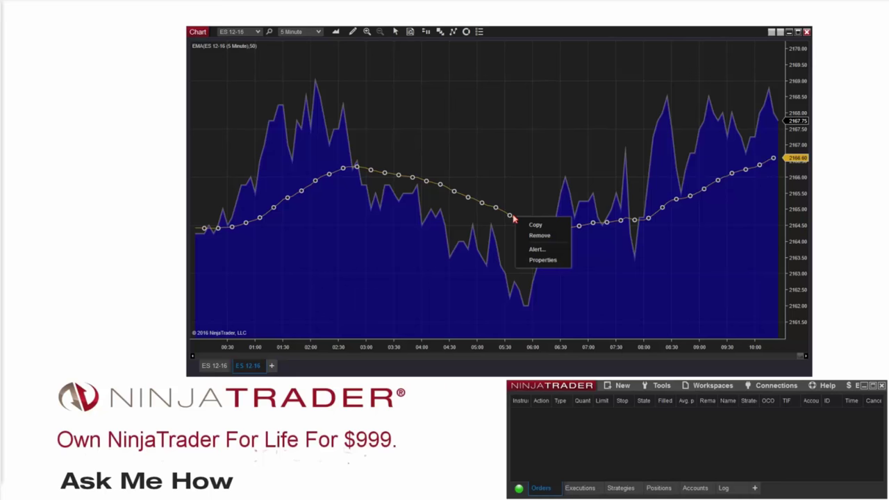
{"action": "left_click", "coordinate": [535, 261]}
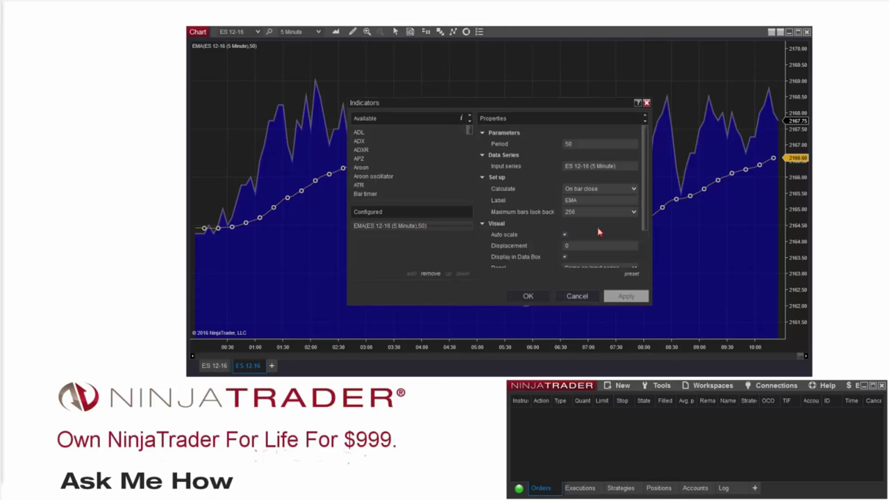
{"action": "left_click_drag", "start_coordinate": [644, 231], "coordinate": [636, 265]}
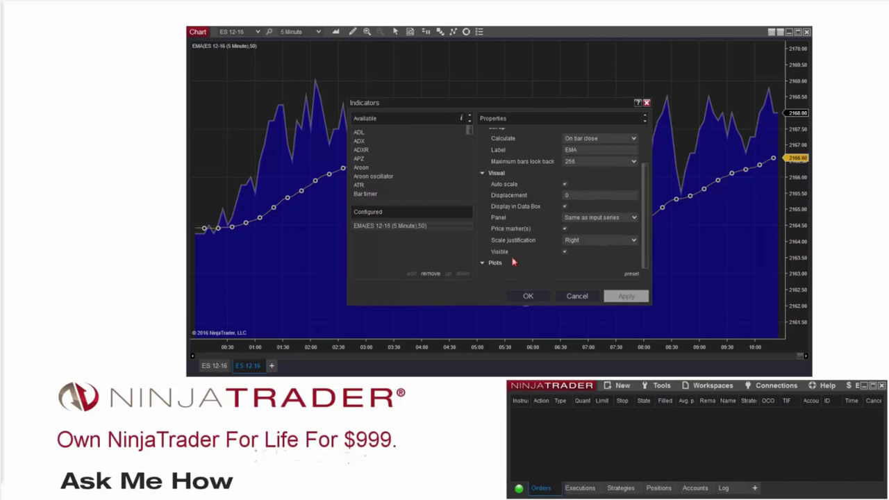
{"action": "left_click", "coordinate": [565, 252]}
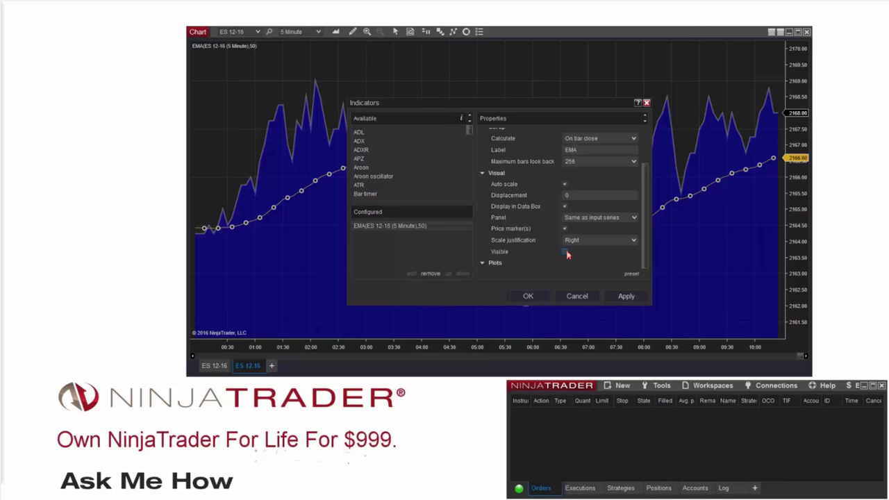
{"action": "left_click_drag", "start_coordinate": [537, 106], "coordinate": [215, 47]}
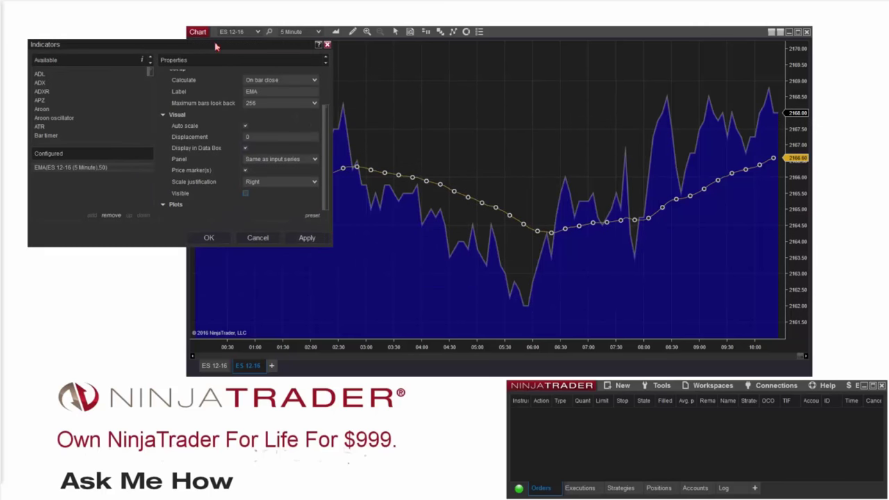
{"action": "left_click", "coordinate": [307, 239]}
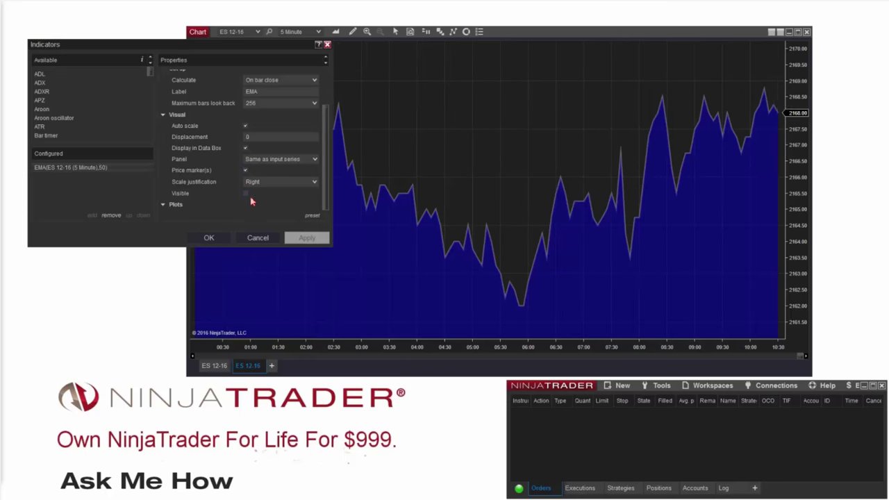
{"action": "left_click", "coordinate": [246, 194]}
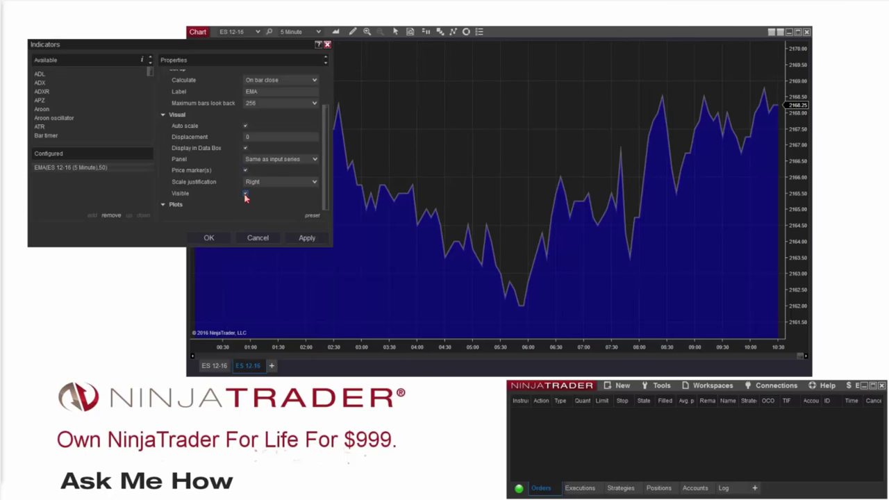
{"action": "left_click", "coordinate": [211, 238]}
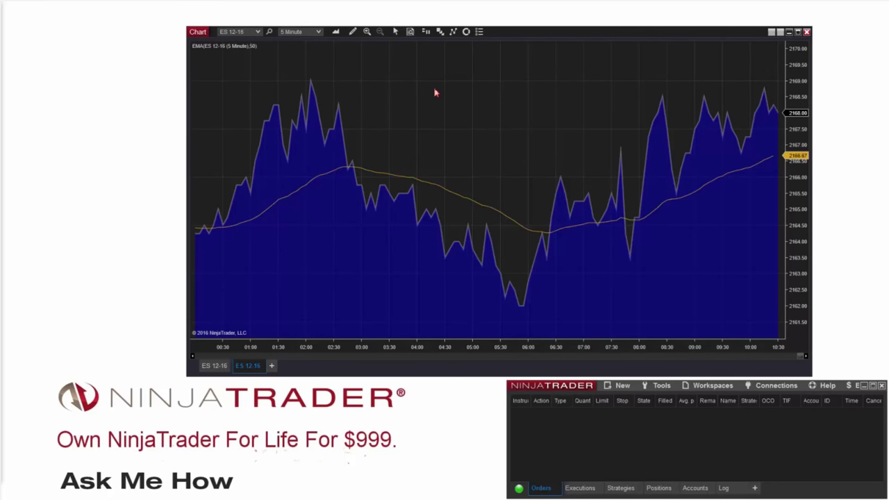
Step: Examine the chart's general, color and line properties
{"action": "right_click", "coordinate": [496, 91]}
{"action": "left_click", "coordinate": [496, 91]}
{"action": "left_click", "coordinate": [479, 32]}
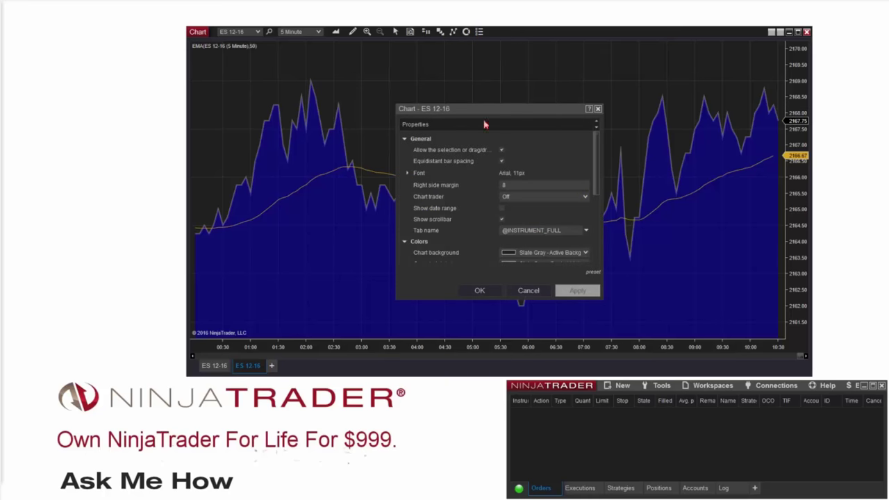
{"action": "scroll", "coordinate": [488, 202], "scroll_direction": "down", "scroll_amount": 1}
{"action": "scroll", "coordinate": [487, 203], "scroll_direction": "down", "scroll_amount": 5}
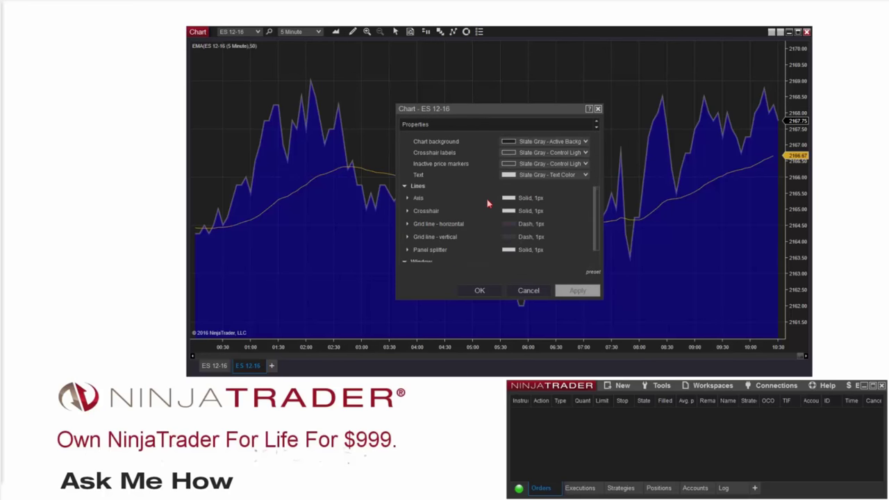
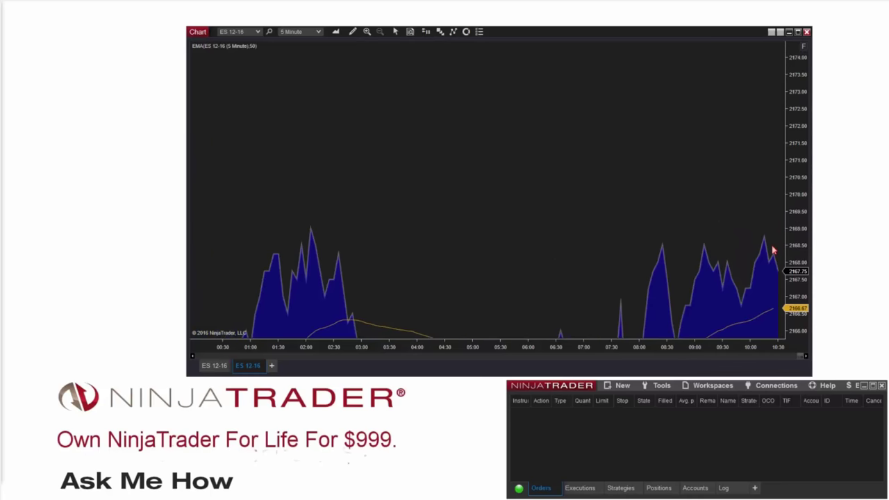
Step: Restore the ES 12-16 chart's automatic price scaling after shifting it vertically, and widen the bar spacing along the time axis
{"action": "left_click_drag", "start_coordinate": [776, 229], "coordinate": [770, 264]}
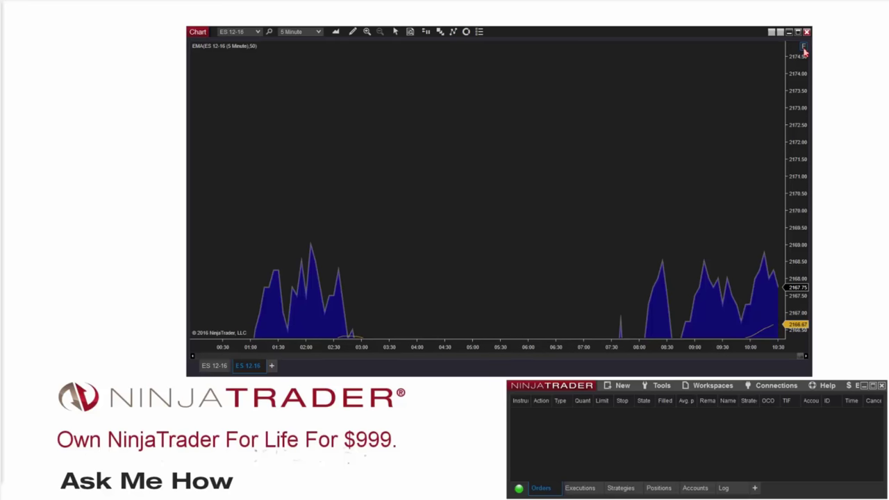
{"action": "left_click", "coordinate": [804, 48]}
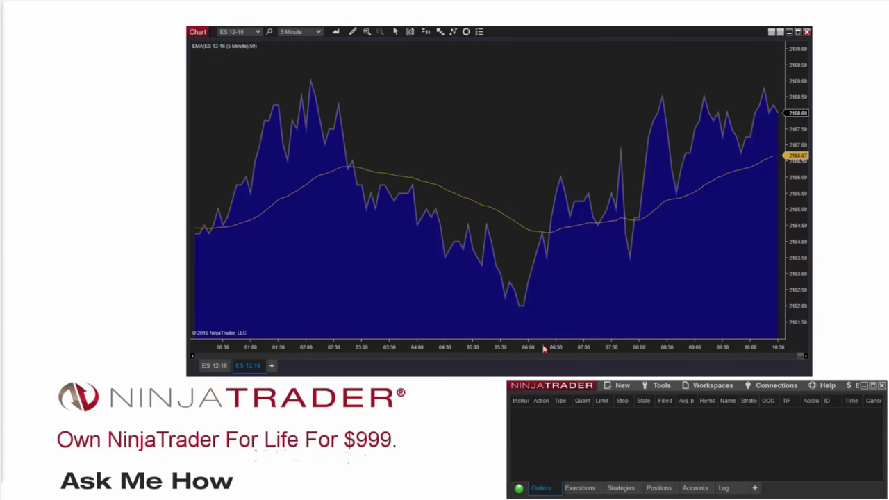
{"action": "left_click_drag", "start_coordinate": [543, 349], "coordinate": [323, 355]}
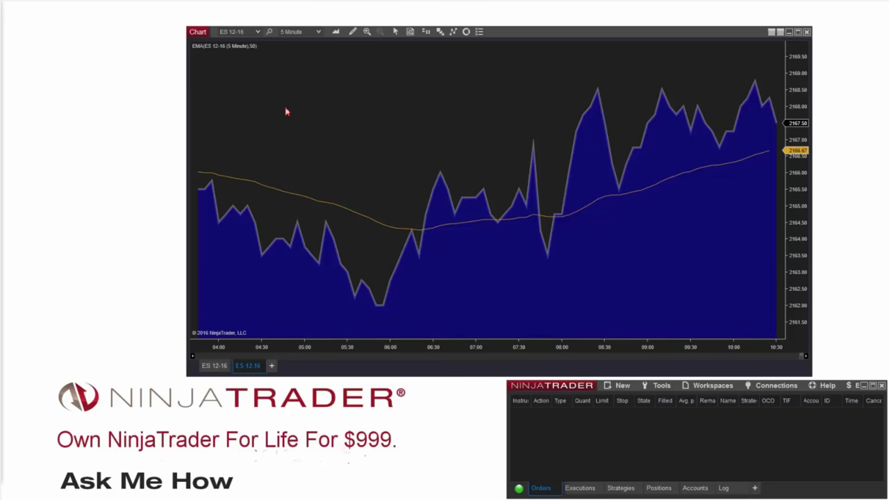
Step: Move the ES 12-16 chart window directly above the Control Center, matching its width
{"action": "left_click_drag", "start_coordinate": [197, 33], "coordinate": [511, 6]}
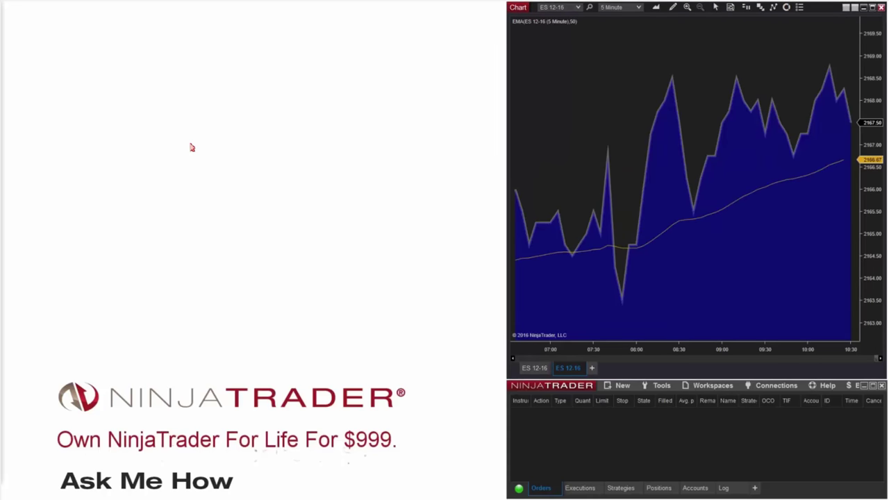
{"action": "left_click", "coordinate": [605, 423]}
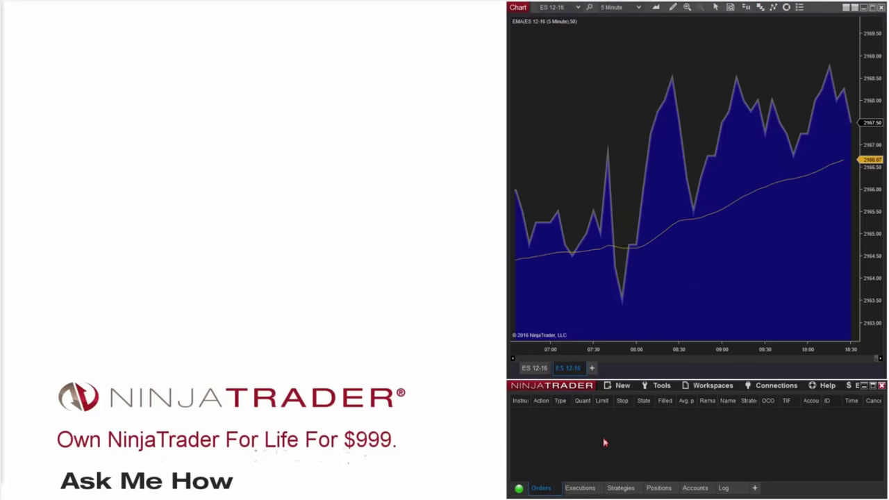
Step: Start a new chart with the AUDUSD forex pair as its data series, using a 5-minute interval
{"action": "left_click", "coordinate": [620, 387]}
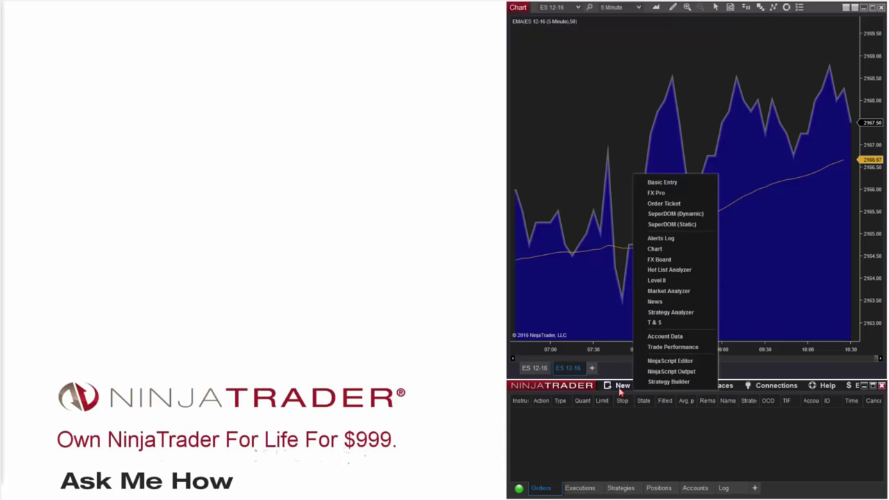
{"action": "left_click", "coordinate": [655, 249]}
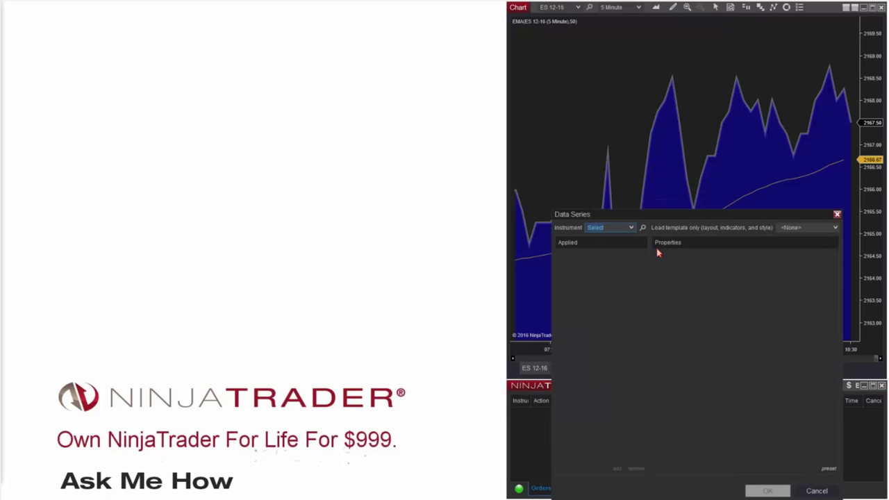
{"action": "left_click_drag", "start_coordinate": [667, 219], "coordinate": [444, 138]}
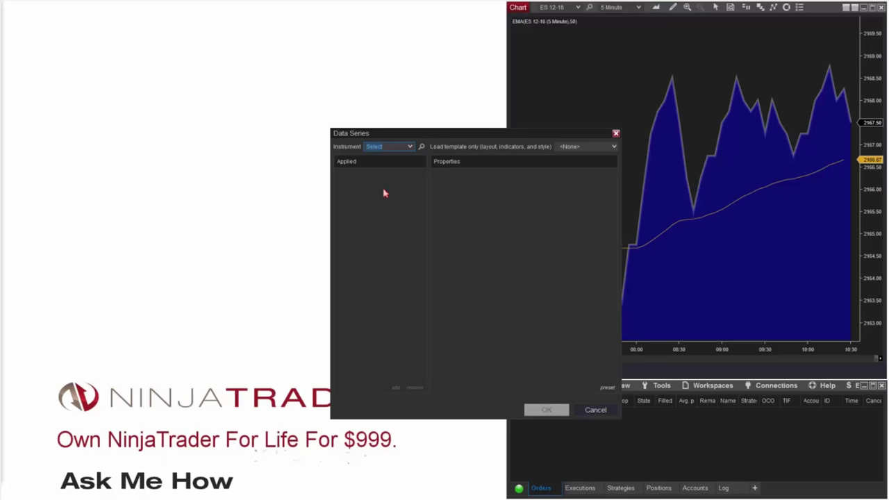
{"action": "left_click", "coordinate": [410, 147]}
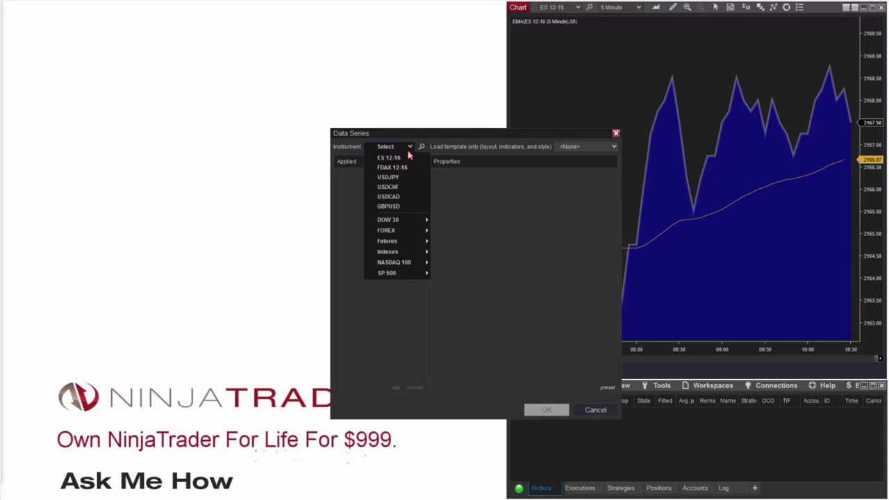
{"action": "mouse_move", "coordinate": [400, 231]}
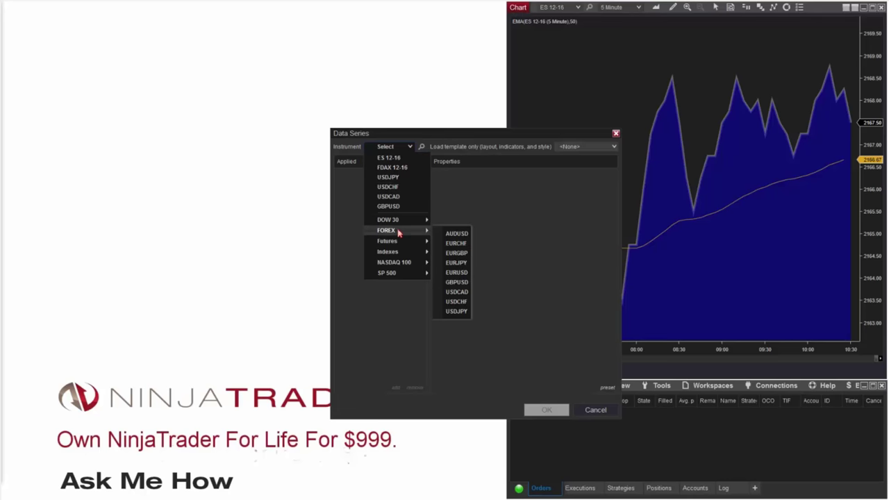
{"action": "left_click", "coordinate": [447, 235]}
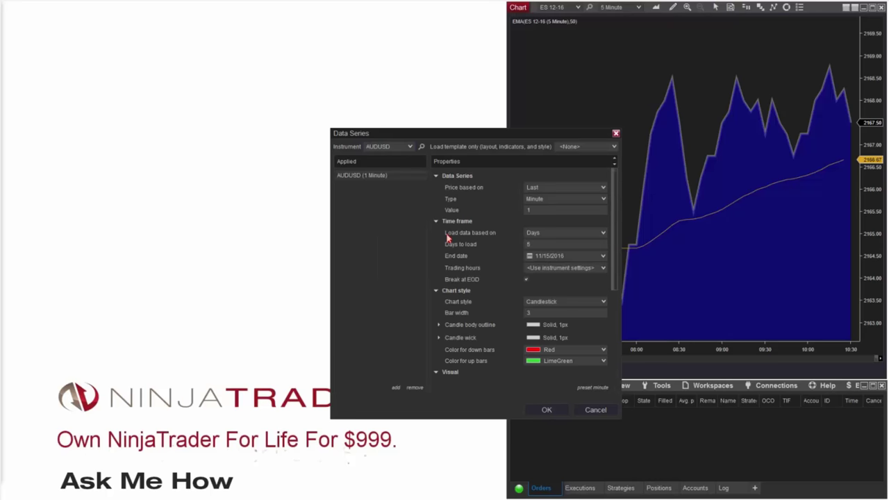
{"action": "left_click", "coordinate": [563, 210]}
{"action": "type", "text": "5"}
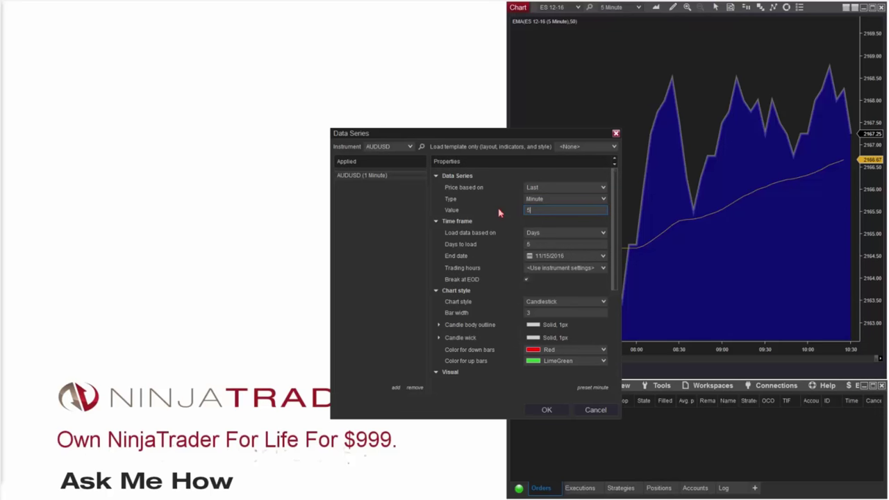
{"action": "left_click", "coordinate": [396, 248]}
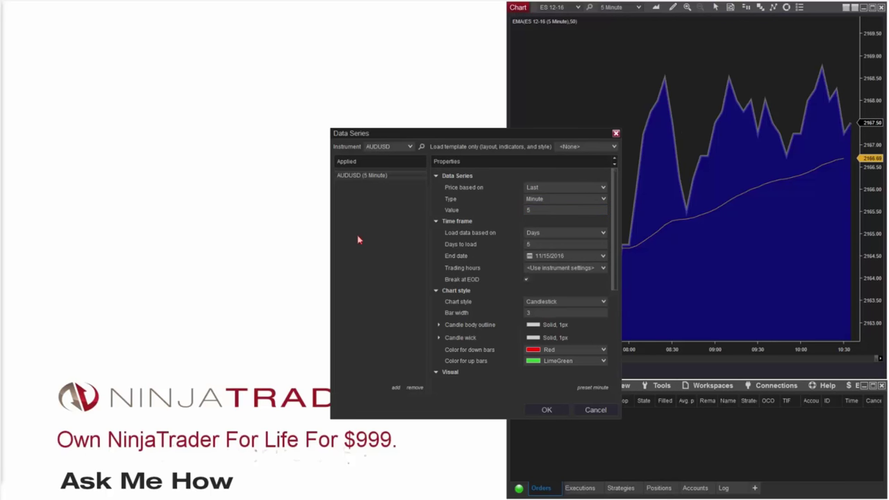
Step: Add a second AUDUSD data series with a 15-minute interval and the Box chart style
{"action": "left_click", "coordinate": [410, 147]}
{"action": "left_click", "coordinate": [396, 158]}
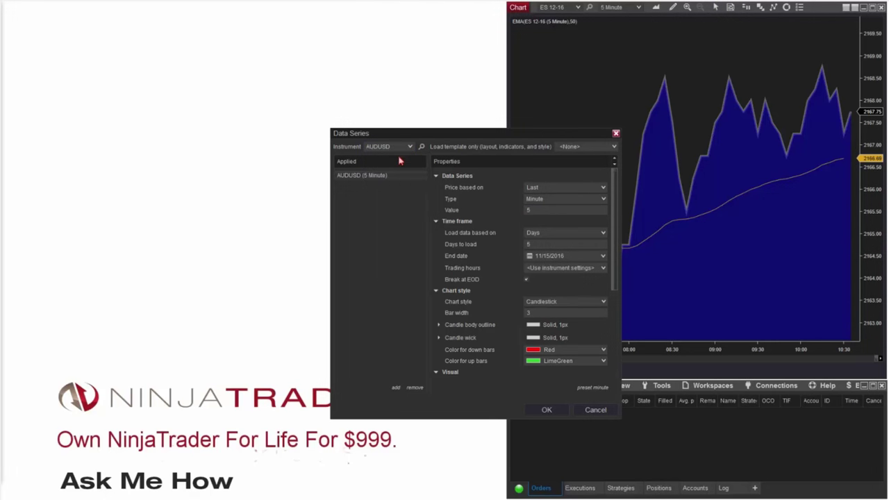
{"action": "left_click", "coordinate": [541, 211]}
{"action": "type", "text": "15"}
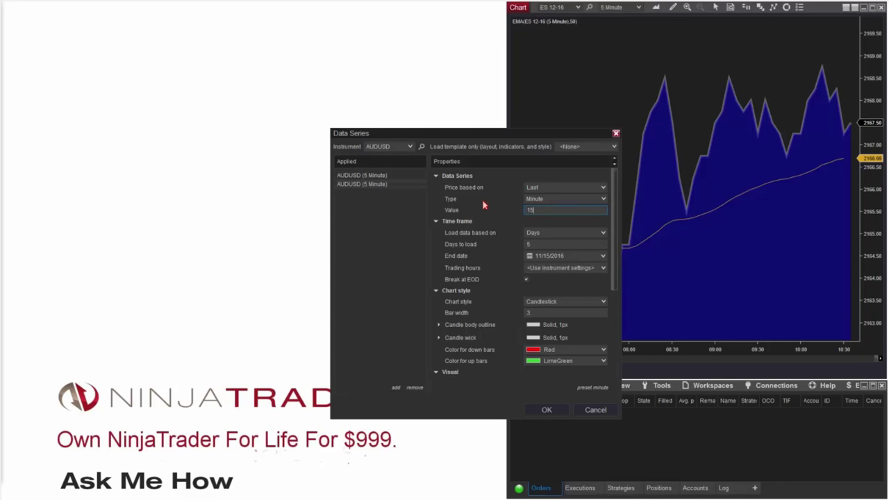
{"action": "left_click", "coordinate": [563, 301]}
{"action": "left_click", "coordinate": [540, 312]}
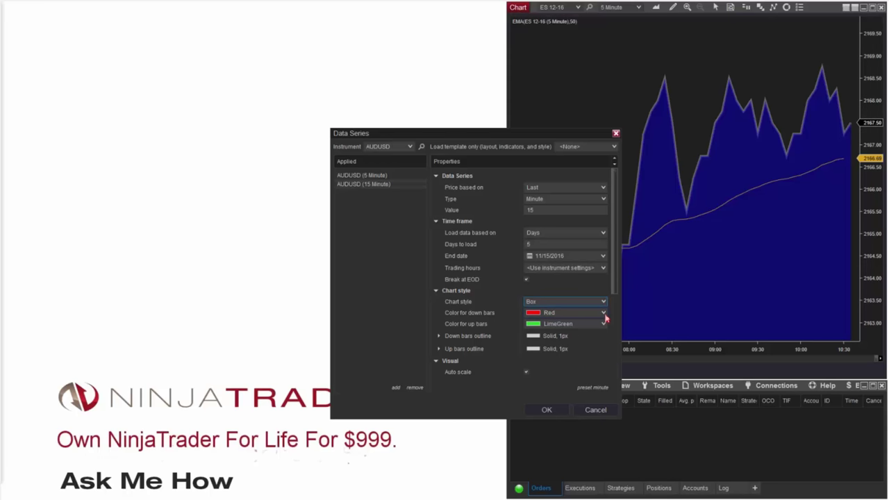
Step: Color the 15-minute series' down bars MediumBlue and its up bars CornflowerBlue
{"action": "left_click", "coordinate": [604, 314]}
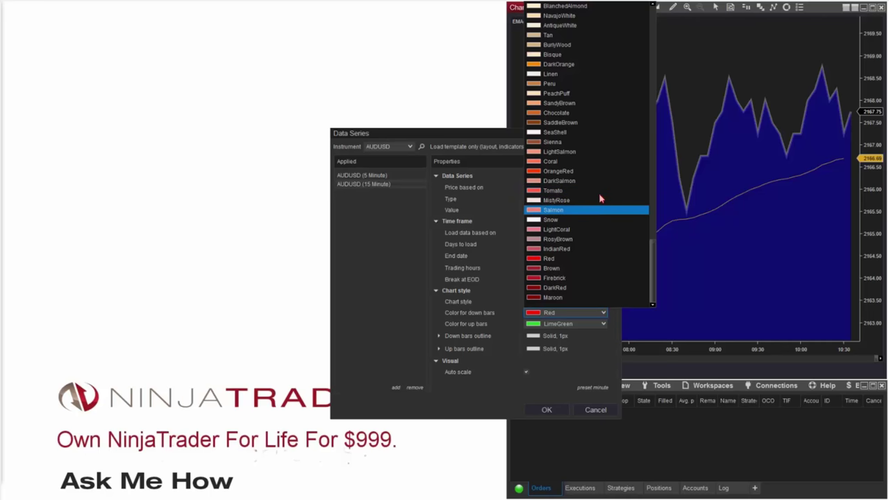
{"action": "scroll", "coordinate": [600, 211], "scroll_direction": "up", "scroll_amount": 1}
{"action": "scroll", "coordinate": [600, 212], "scroll_direction": "up", "scroll_amount": 15}
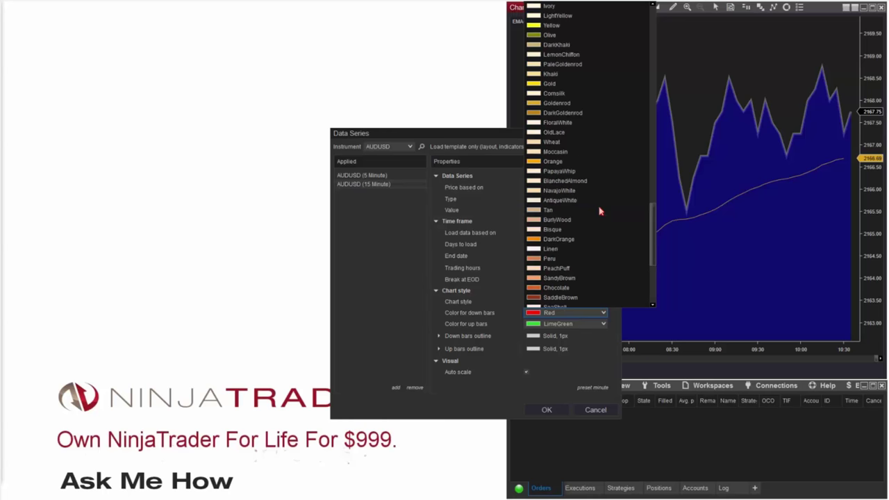
{"action": "scroll", "coordinate": [549, 129], "scroll_direction": "up", "scroll_amount": 1}
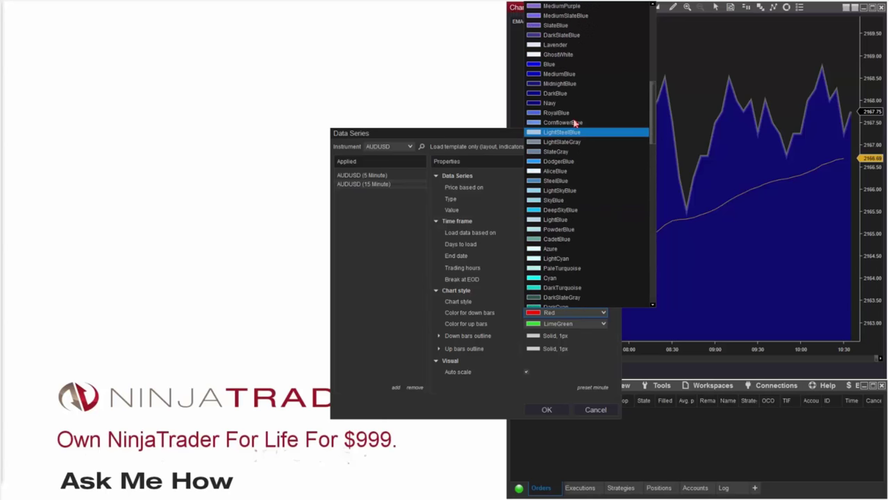
{"action": "left_click", "coordinate": [549, 77]}
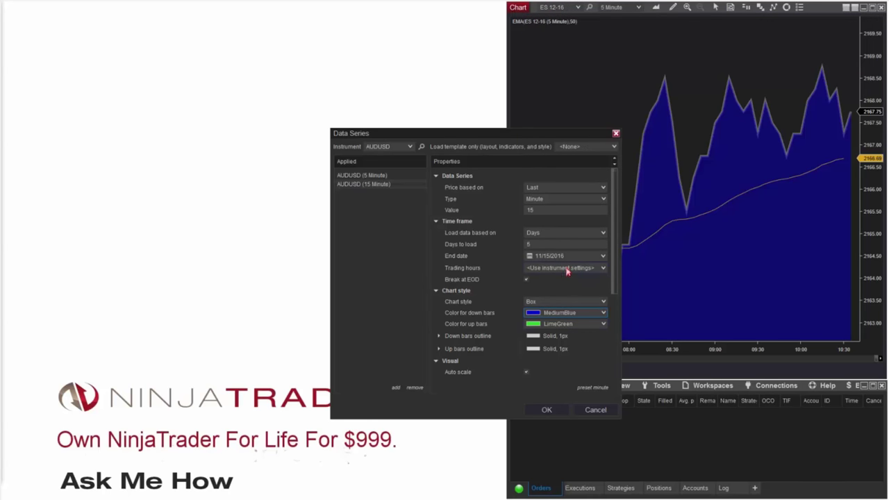
{"action": "left_click", "coordinate": [578, 330]}
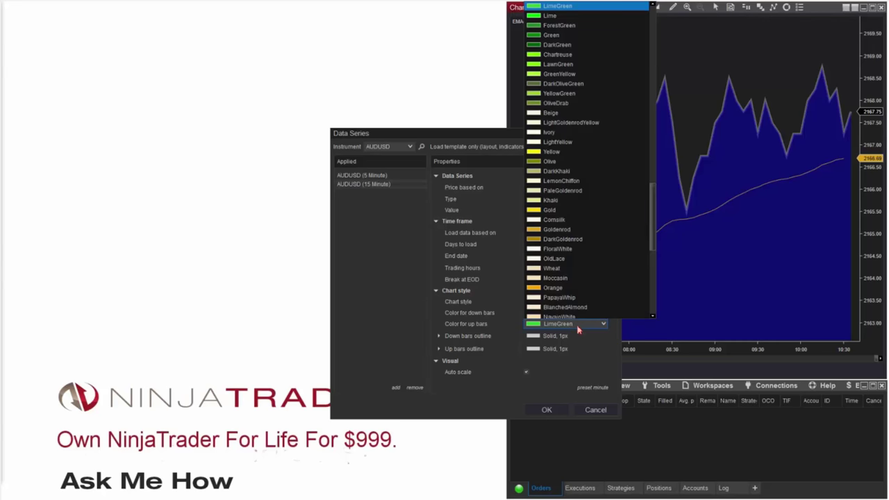
{"action": "scroll", "coordinate": [607, 191], "scroll_direction": "up", "scroll_amount": 6}
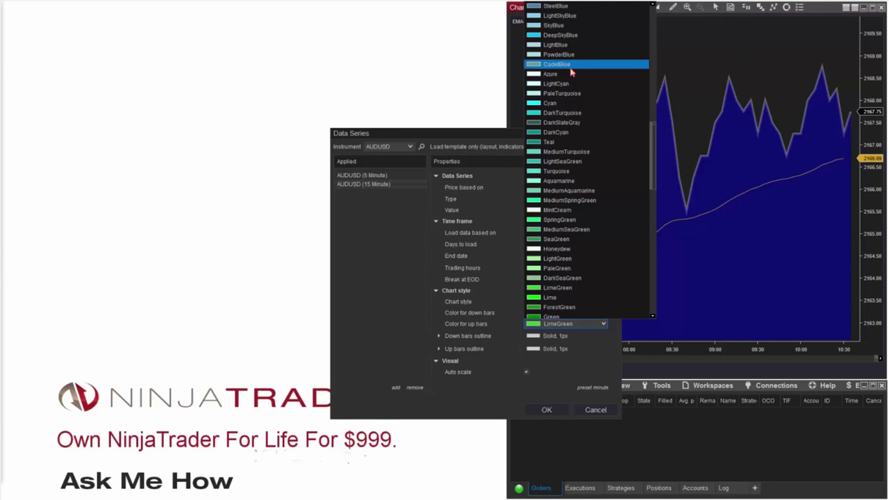
{"action": "scroll", "coordinate": [571, 73], "scroll_direction": "up", "scroll_amount": 7}
{"action": "left_click", "coordinate": [558, 35]}
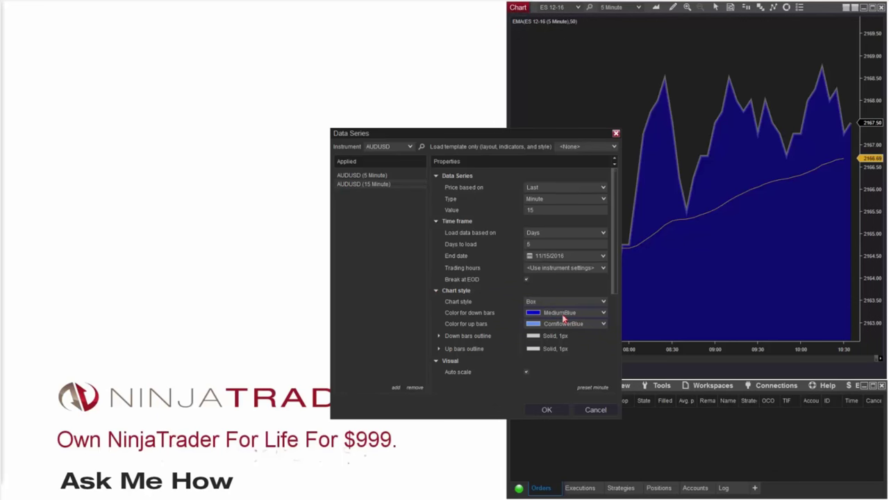
Step: Create the chart from both AUDUSD series and enlarge its window to fill the free space beside the ES chart
{"action": "scroll", "coordinate": [561, 318], "scroll_direction": "down", "scroll_amount": 3}
{"action": "scroll", "coordinate": [561, 319], "scroll_direction": "down", "scroll_amount": 1}
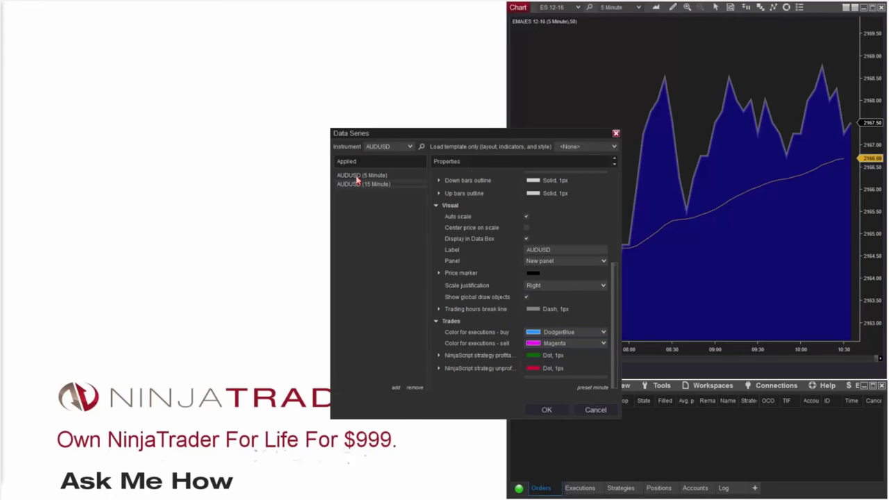
{"action": "left_click", "coordinate": [547, 409]}
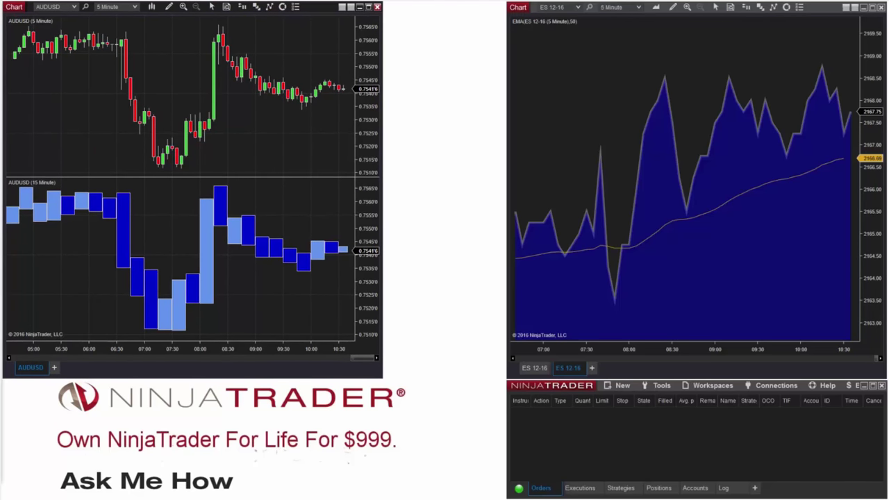
{"action": "left_click_drag", "start_coordinate": [382, 378], "coordinate": [504, 498]}
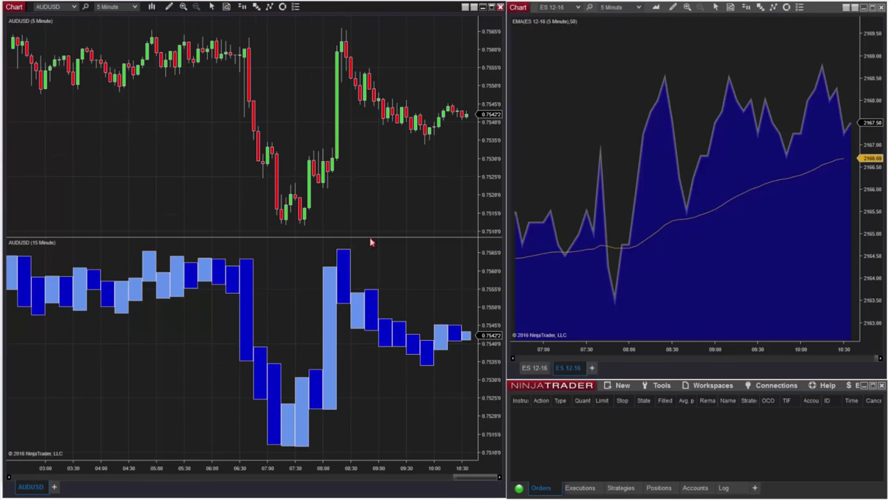
Step: Assign the AUDUSD 15-minute data series to panel 1 so that it overlays the 5-minute series
{"action": "right_click", "coordinate": [280, 254]}
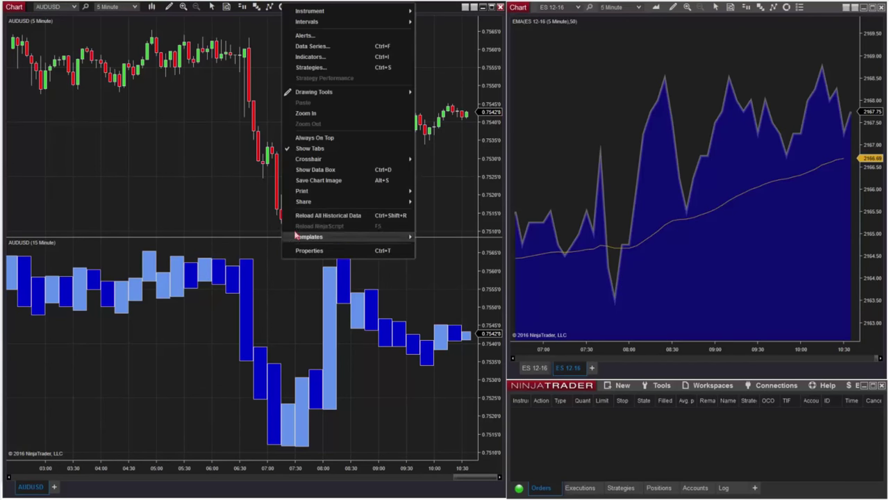
{"action": "left_click", "coordinate": [306, 47]}
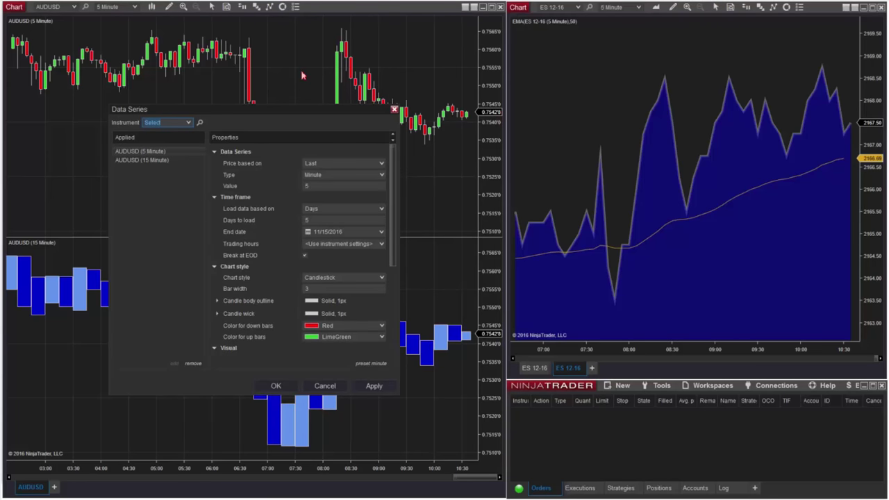
{"action": "left_click", "coordinate": [151, 161]}
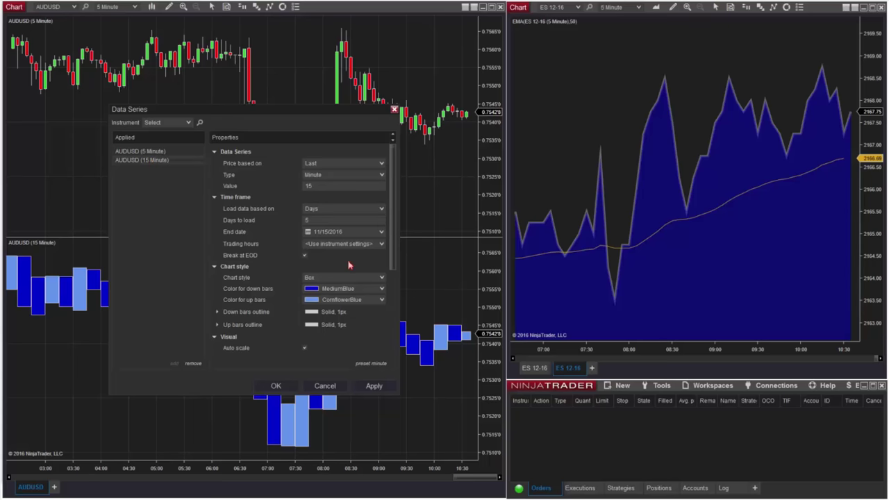
{"action": "scroll", "coordinate": [278, 292], "scroll_direction": "down", "scroll_amount": 2}
{"action": "scroll", "coordinate": [273, 300], "scroll_direction": "down", "scroll_amount": 2}
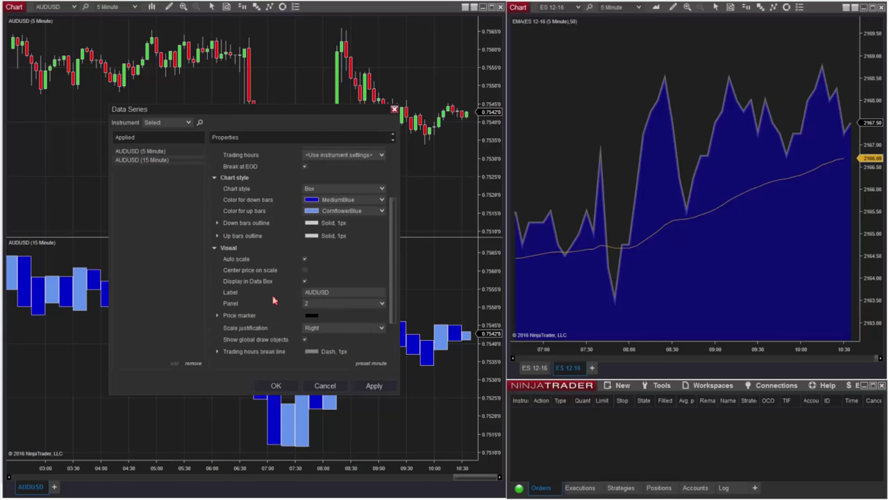
{"action": "left_click", "coordinate": [336, 306]}
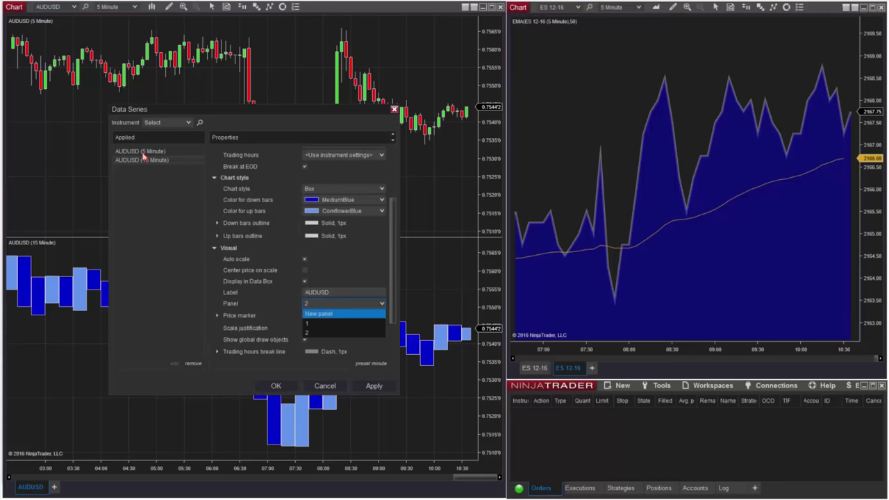
{"action": "left_click", "coordinate": [317, 325]}
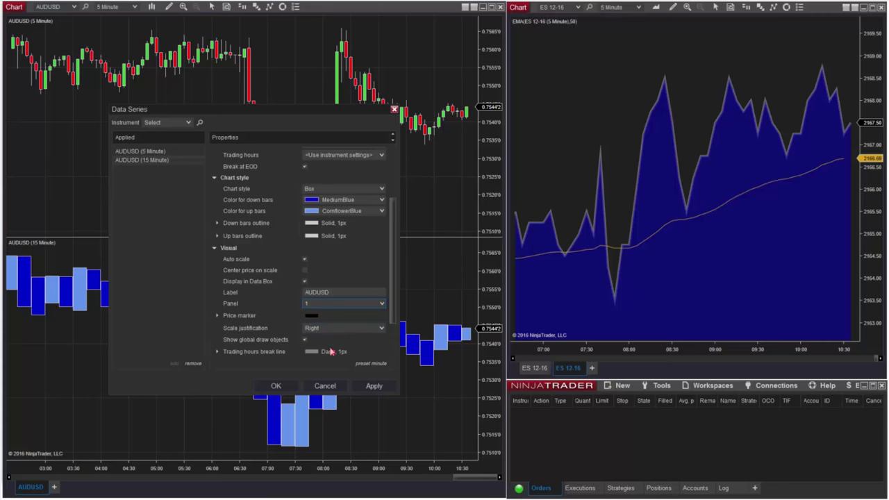
{"action": "left_click", "coordinate": [274, 387]}
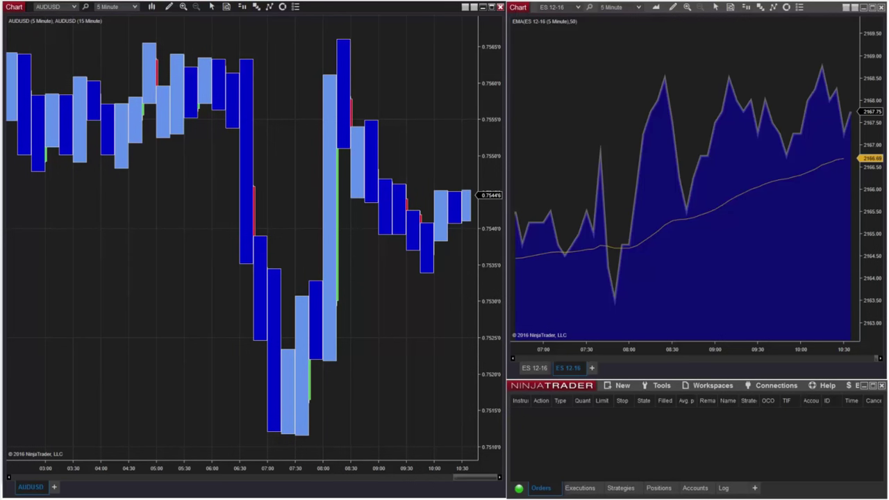
Step: Send the 15-minute box series behind the 5-minute candlesticks in the AUDUSD chart
{"action": "left_click", "coordinate": [288, 401]}
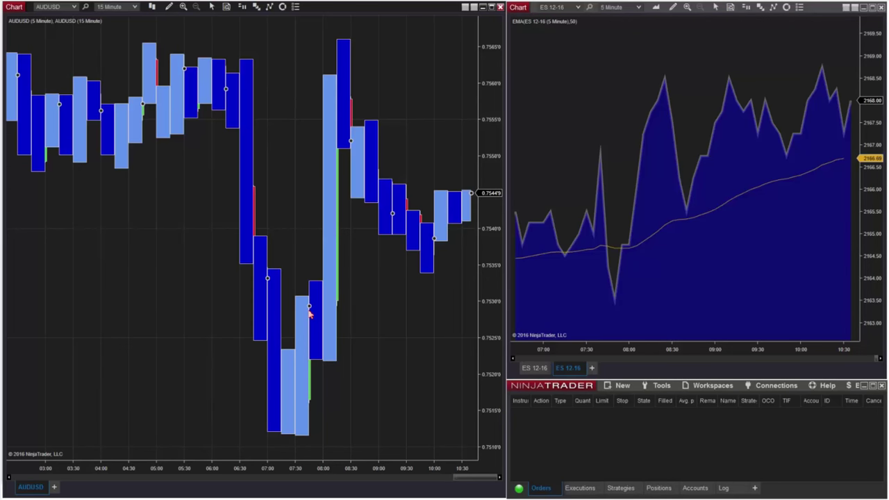
{"action": "scroll", "coordinate": [309, 314], "scroll_direction": "up", "scroll_amount": 1, "text": "ctrl"}
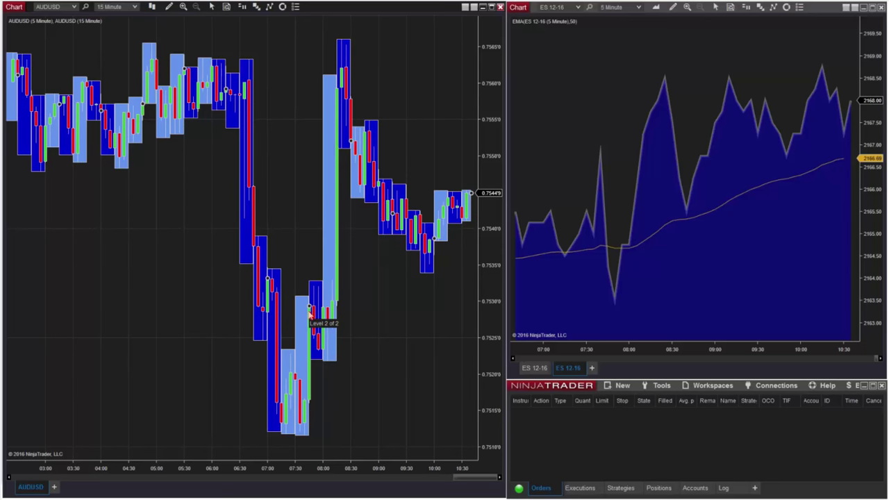
Step: Bring the AUDUSD 15-minute boxes in front of the 5-minute candlesticks and send them back behind
{"action": "scroll", "coordinate": [310, 314], "scroll_direction": "down", "scroll_amount": 1, "text": "ctrl"}
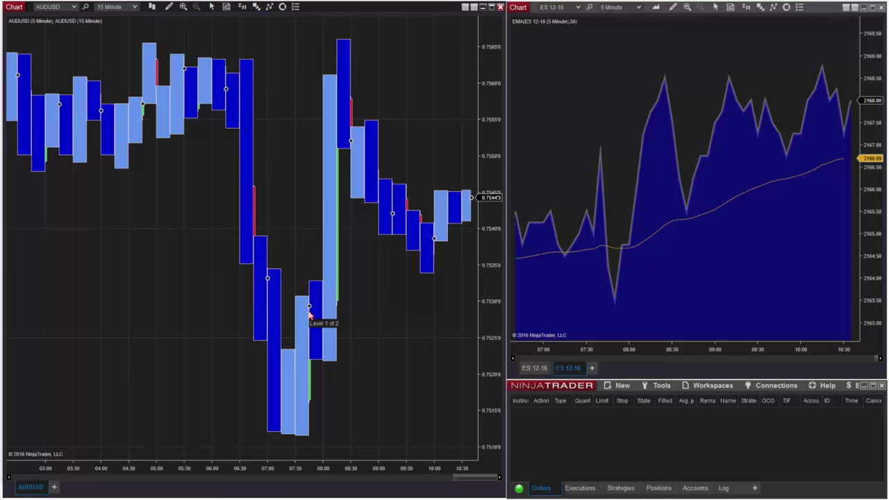
{"action": "scroll", "coordinate": [310, 314], "scroll_direction": "up", "scroll_amount": 1, "text": "ctrl"}
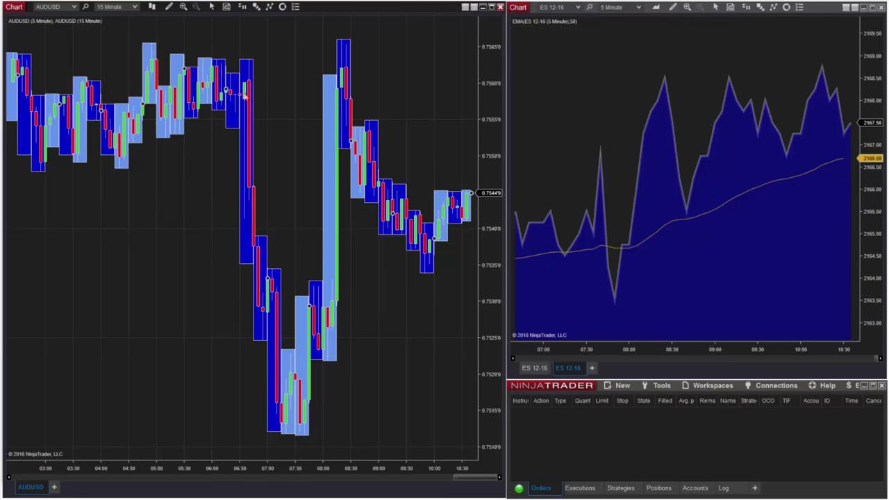
Step: Add an EMA indicator to the AUDUSD chart's configured indicators
{"action": "left_click", "coordinate": [269, 8]}
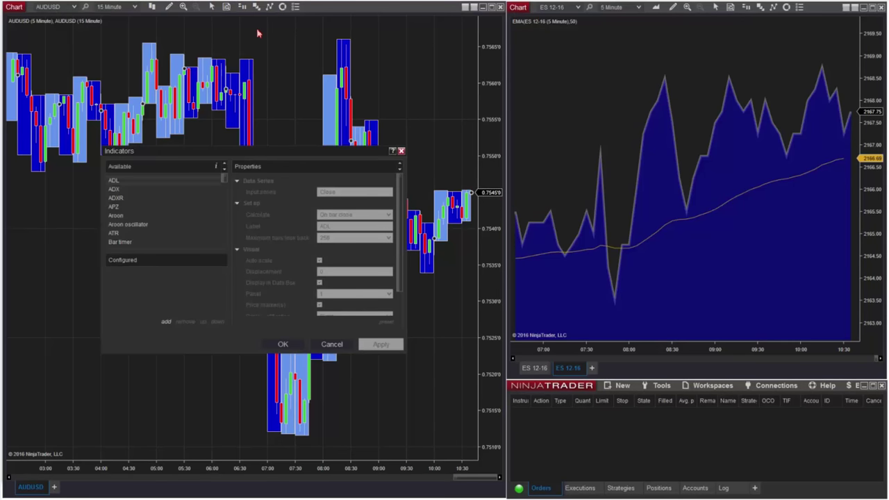
{"action": "scroll", "coordinate": [170, 231], "scroll_direction": "down", "scroll_amount": 9}
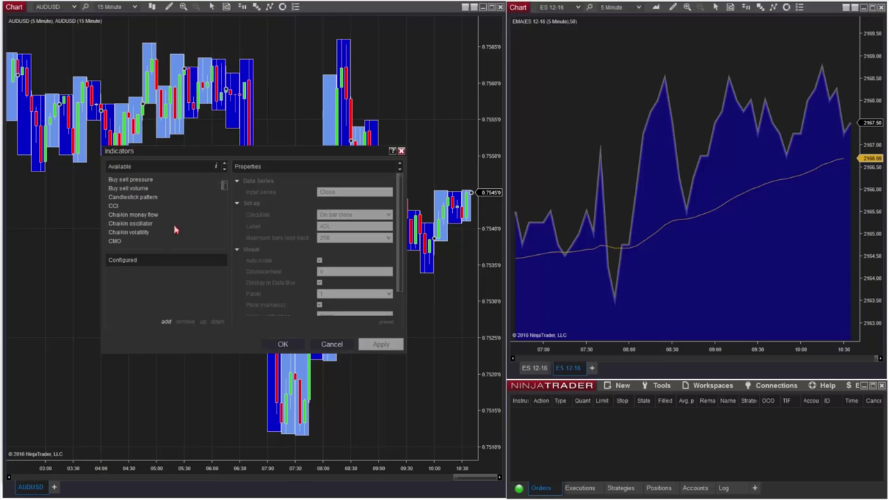
{"action": "scroll", "coordinate": [164, 232], "scroll_direction": "down", "scroll_amount": 1}
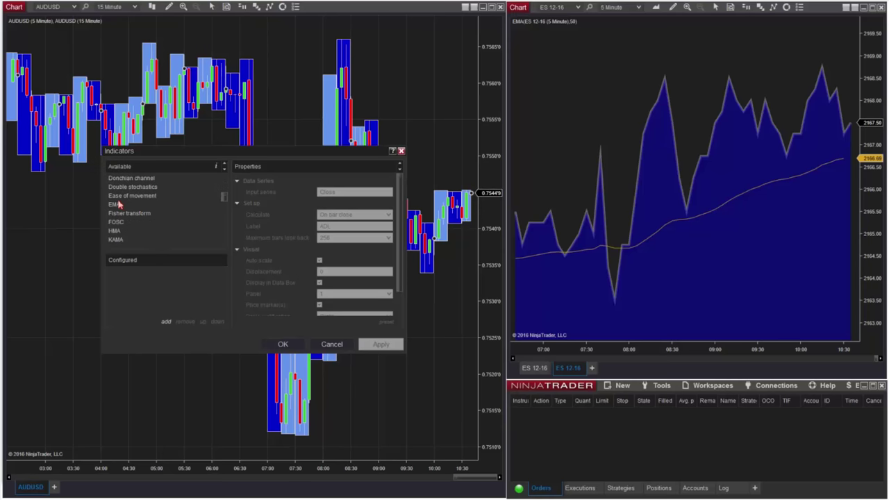
{"action": "left_click", "coordinate": [118, 205]}
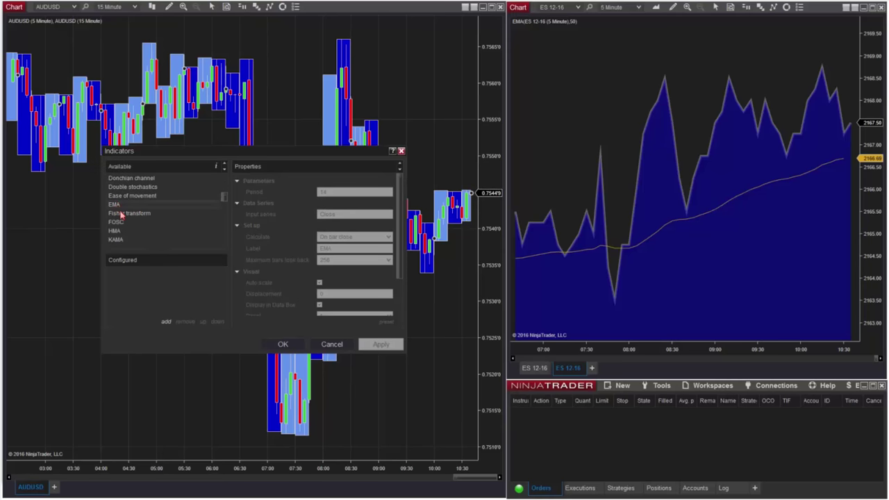
{"action": "left_click", "coordinate": [166, 322]}
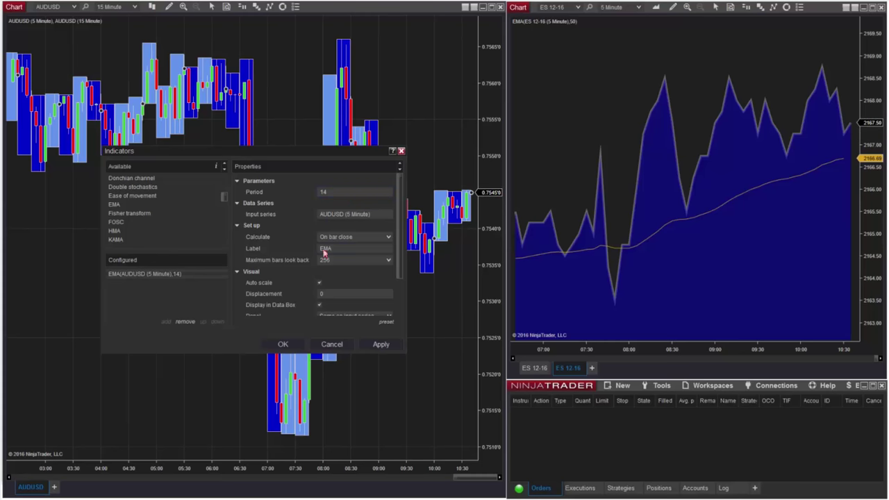
Step: Style the EMA plot as a Red line with a width of 5 and apply it to the AUDUSD chart
{"action": "scroll", "coordinate": [296, 290], "scroll_direction": "down", "scroll_amount": 3}
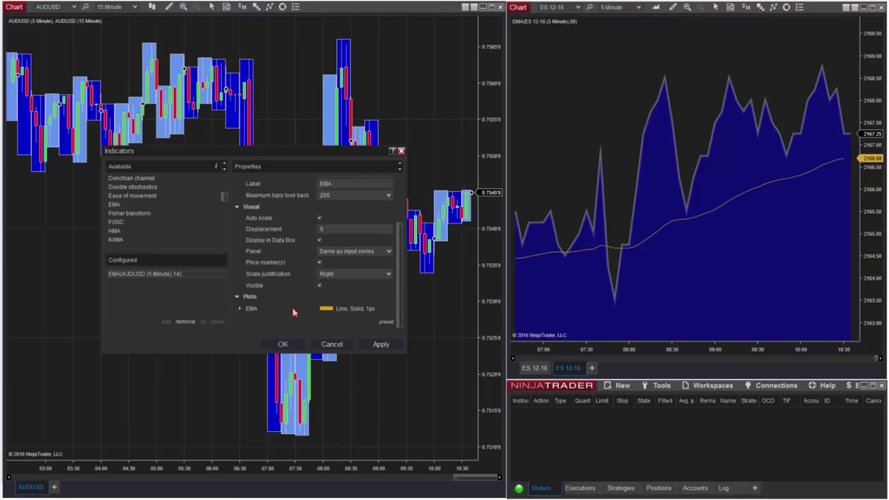
{"action": "left_click", "coordinate": [240, 312]}
{"action": "scroll", "coordinate": [311, 302], "scroll_direction": "down", "scroll_amount": 2}
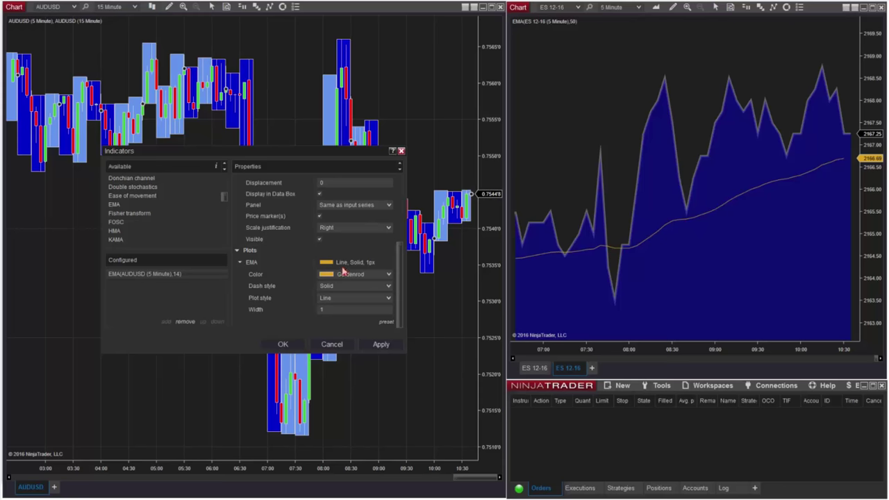
{"action": "left_click", "coordinate": [388, 275]}
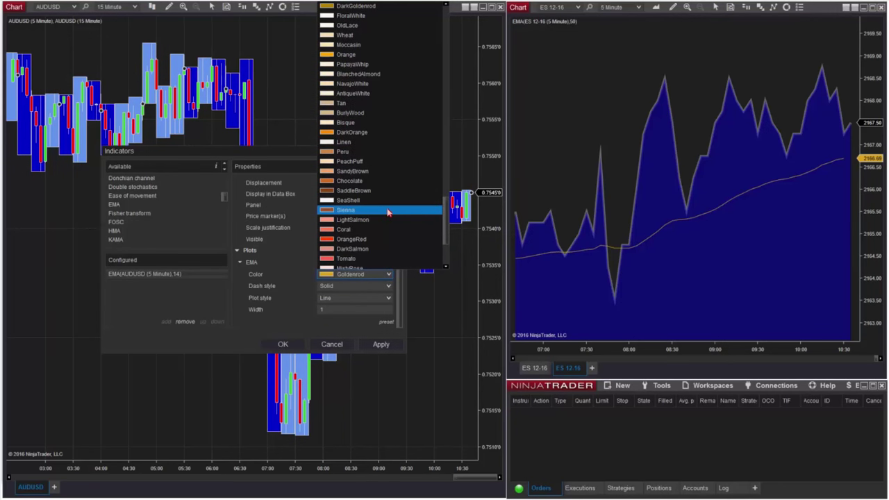
{"action": "left_click", "coordinate": [356, 221]}
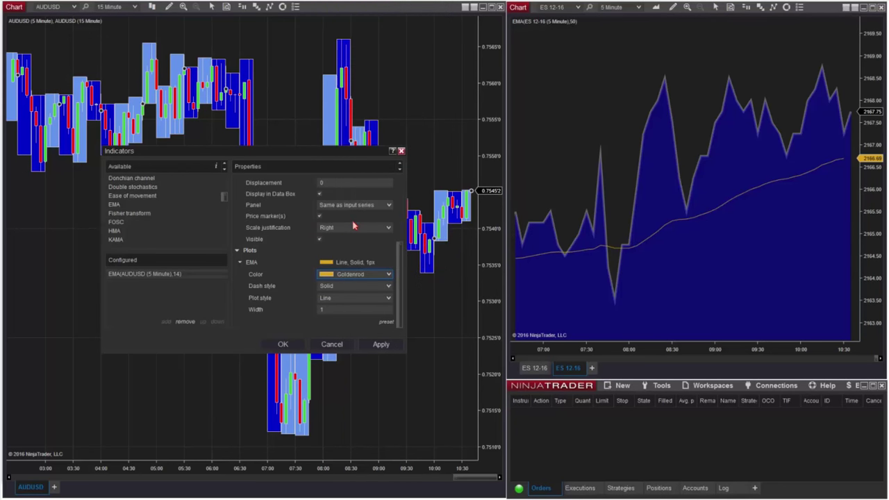
{"action": "left_click", "coordinate": [340, 313]}
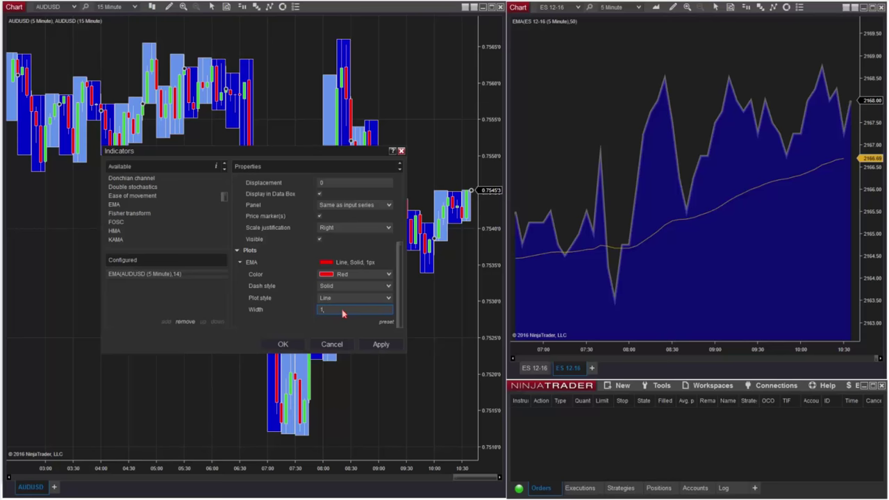
{"action": "type", "text": "5"}
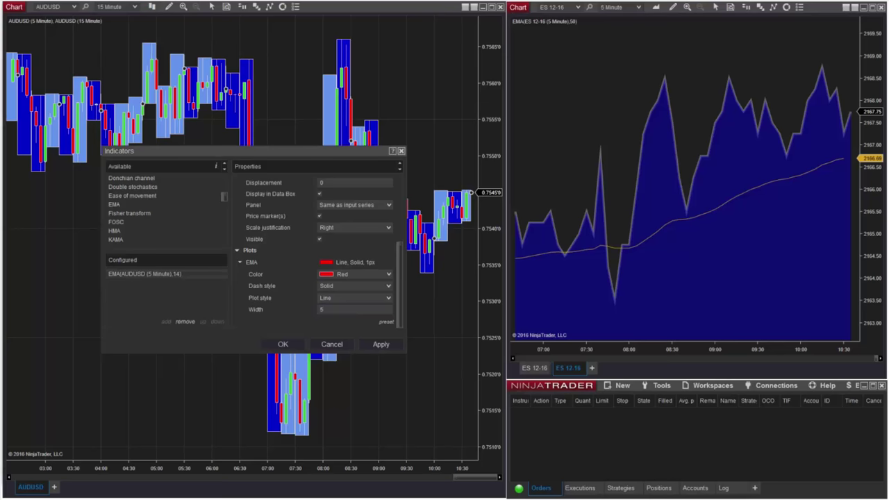
{"action": "left_click", "coordinate": [285, 346]}
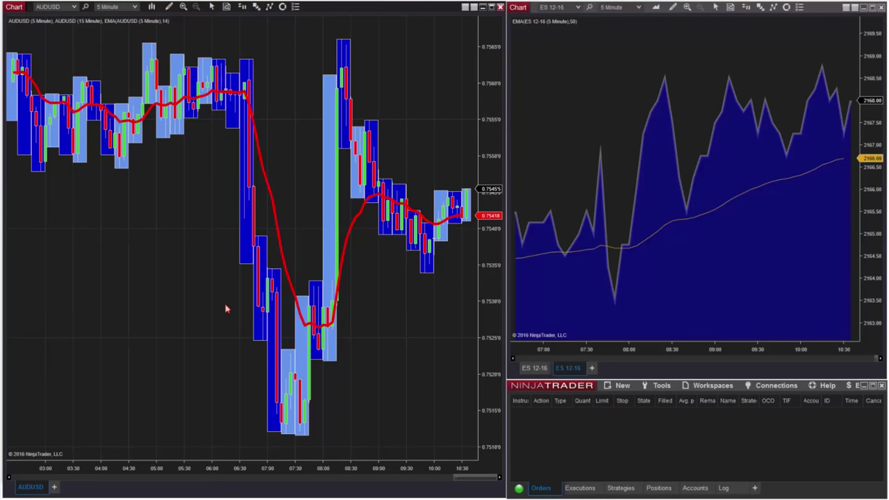
Step: Reload all historical data for the AUDUSD chart
{"action": "right_click", "coordinate": [202, 302]}
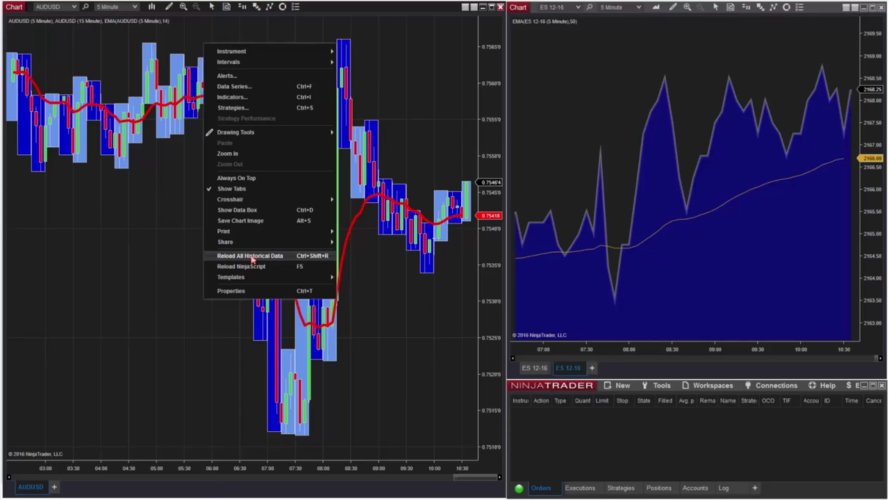
{"action": "left_click", "coordinate": [251, 258]}
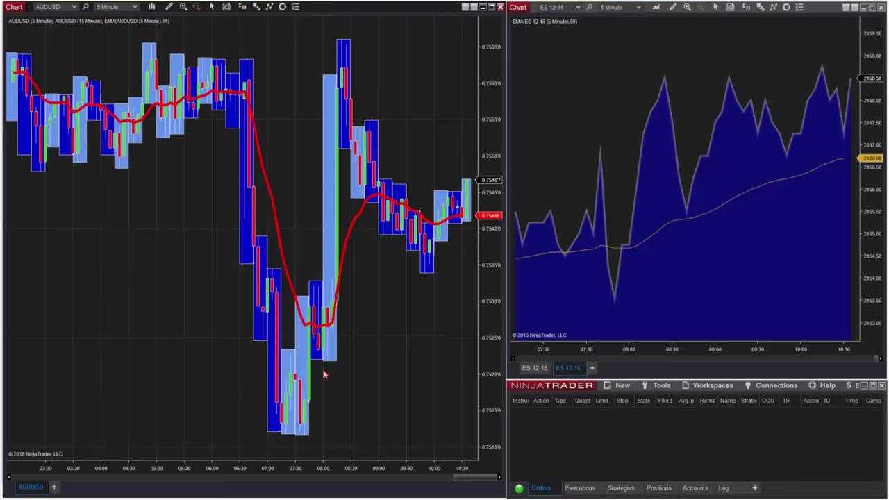
{"action": "right_click", "coordinate": [184, 323]}
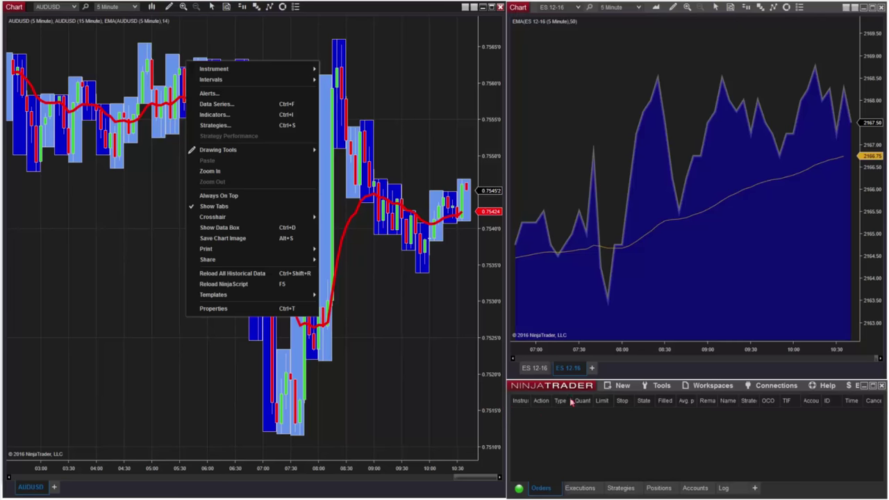
{"action": "left_click", "coordinate": [603, 423]}
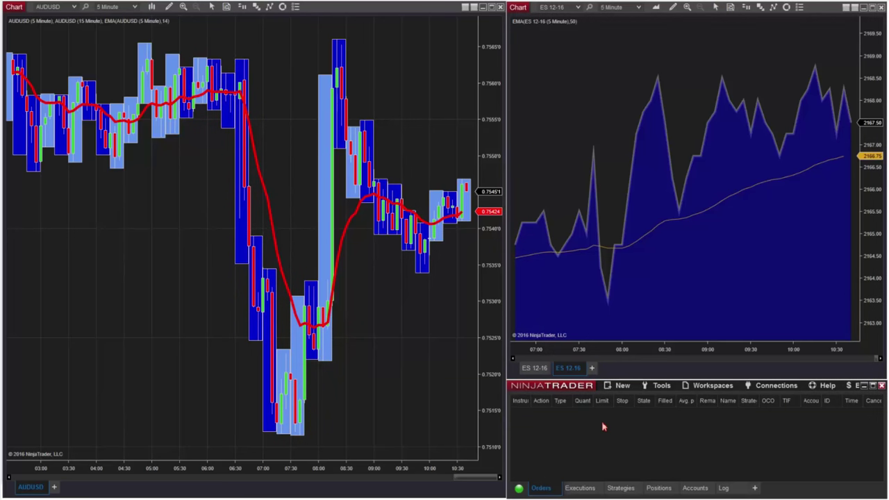
Step: Examine the Market data options, including the available global merge policy choices, and close the options without changing them
{"action": "left_click", "coordinate": [654, 387]}
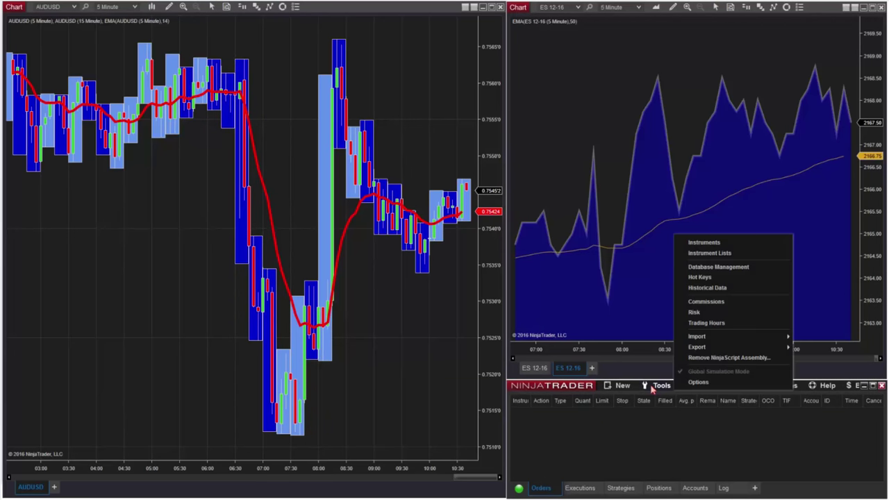
{"action": "left_click", "coordinate": [695, 386]}
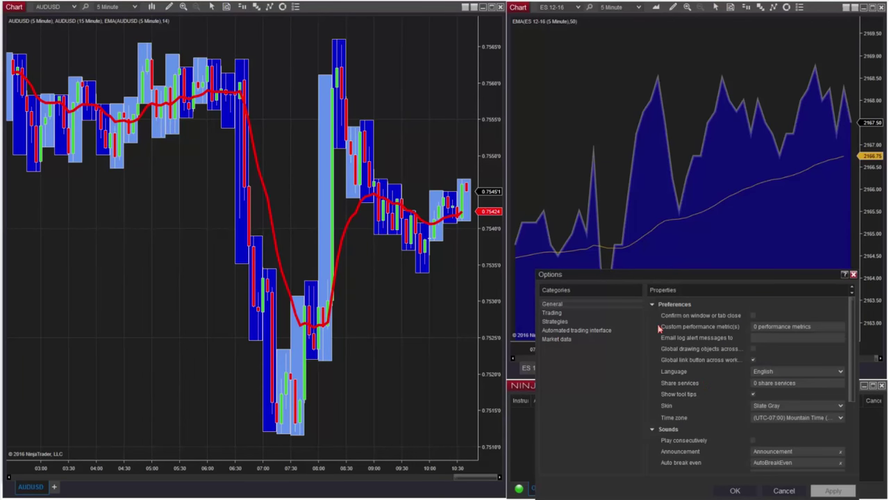
{"action": "left_click", "coordinate": [561, 340]}
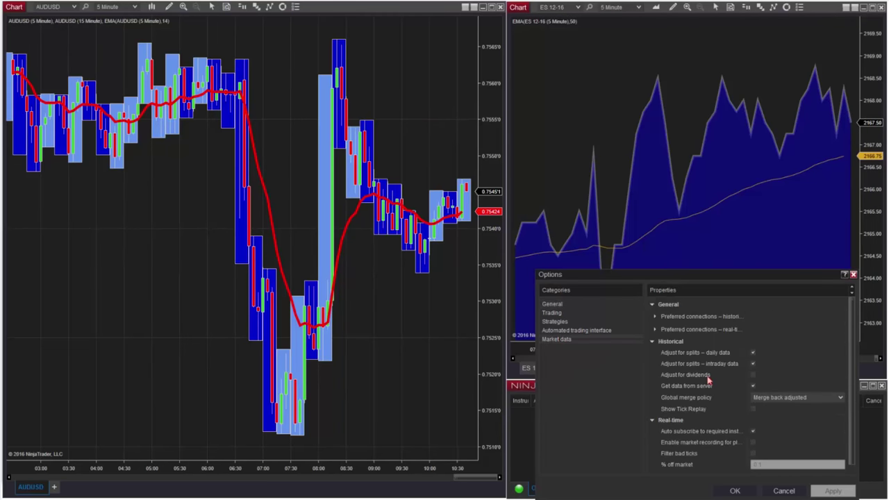
{"action": "scroll", "coordinate": [726, 370], "scroll_direction": "down", "scroll_amount": 1}
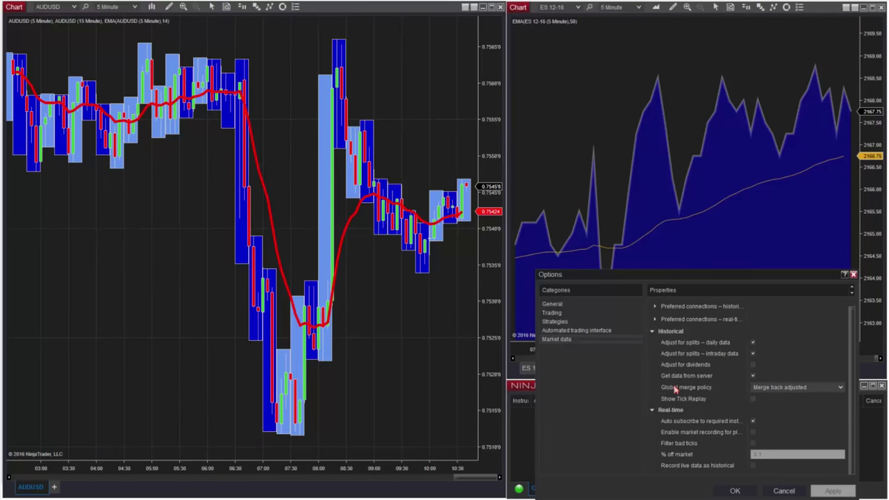
{"action": "left_click", "coordinate": [778, 391]}
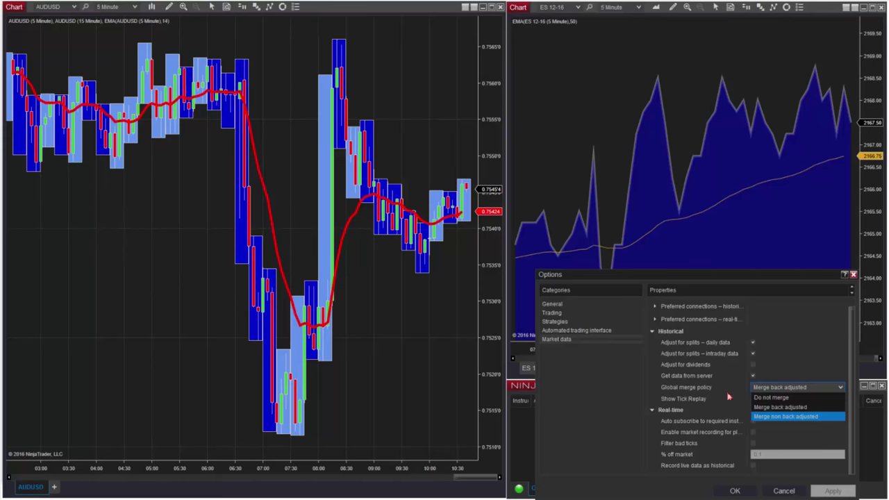
{"action": "left_click", "coordinate": [568, 419]}
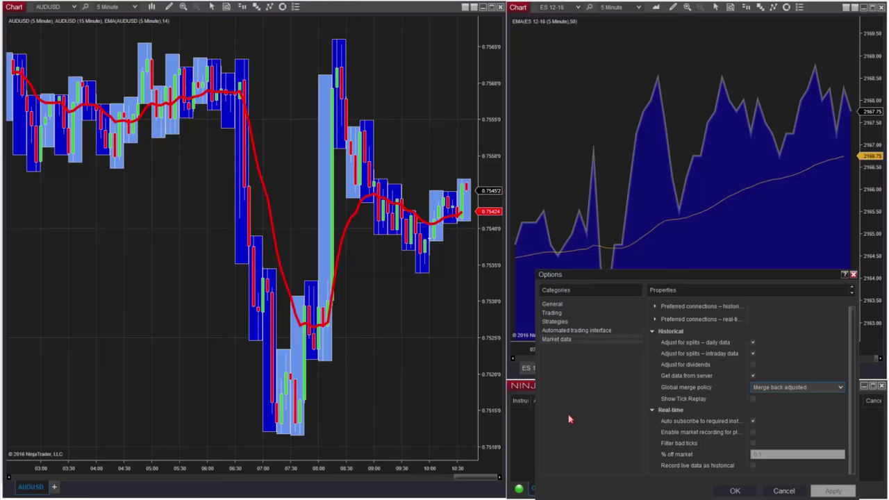
{"action": "left_click", "coordinate": [735, 491]}
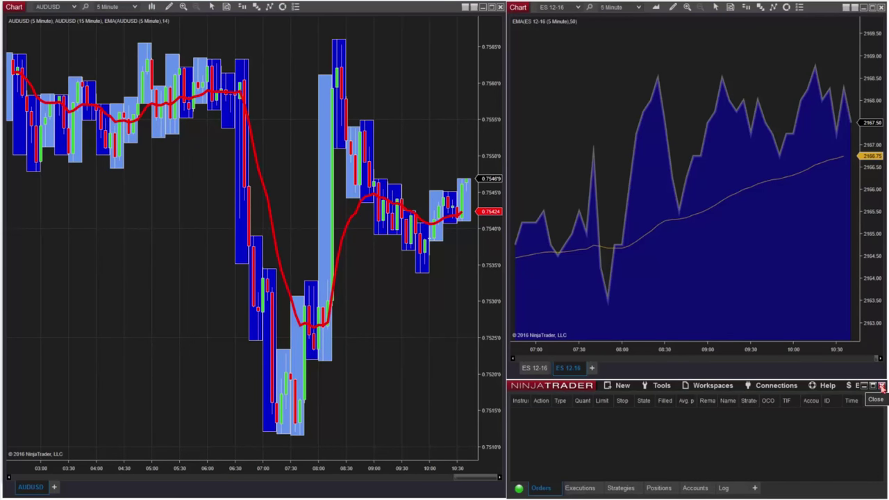
Step: Close NinjaTrader and save the workspace "Untitled1"
{"action": "left_click", "coordinate": [881, 386]}
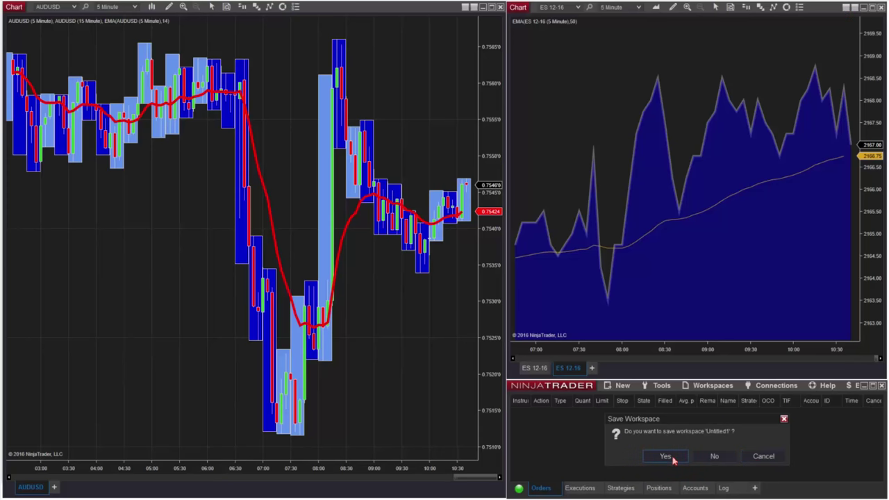
{"action": "left_click", "coordinate": [673, 460]}
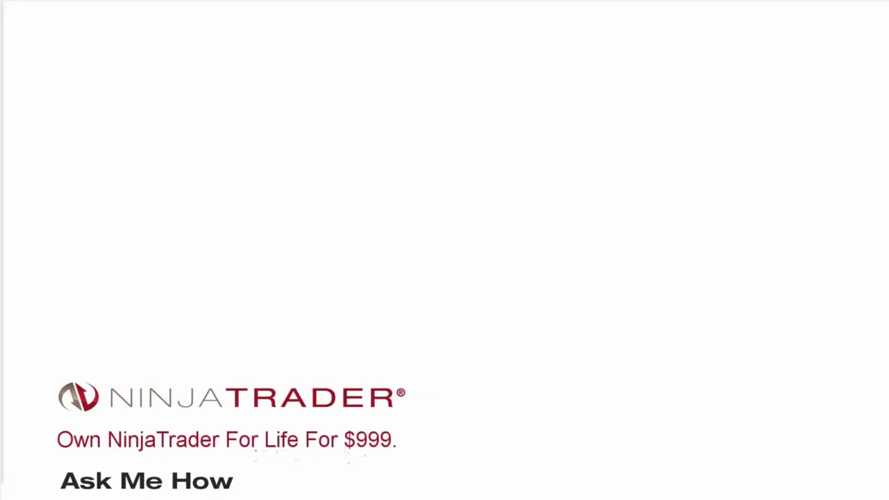